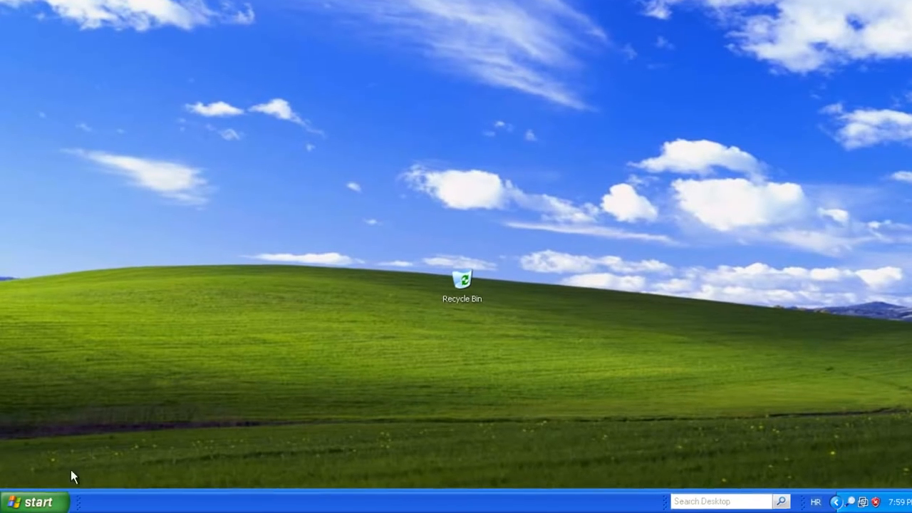
Open the Start menu from the taskbar.
{"action": "left_click", "coordinate": [32, 502]}
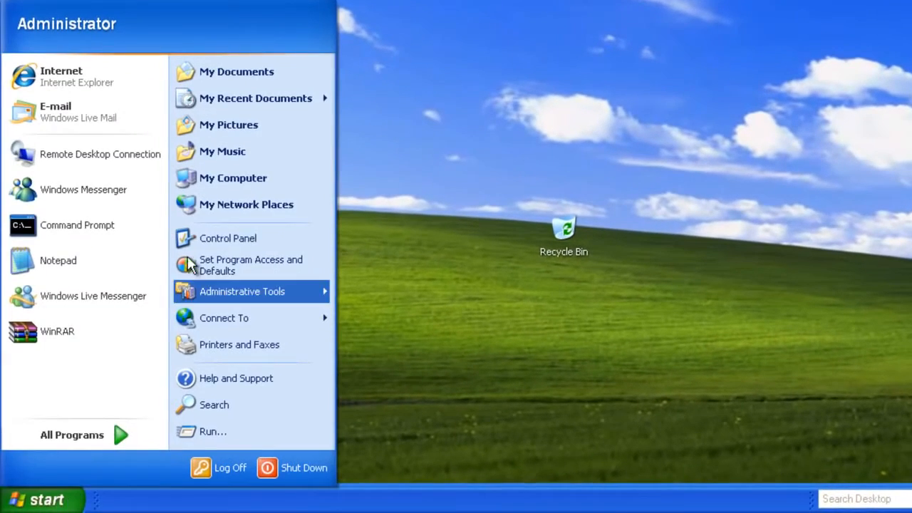
Run the Network Setup Wizard from Control Panel, keeping the existing shared internet connection.
{"action": "left_click", "coordinate": [203, 240]}
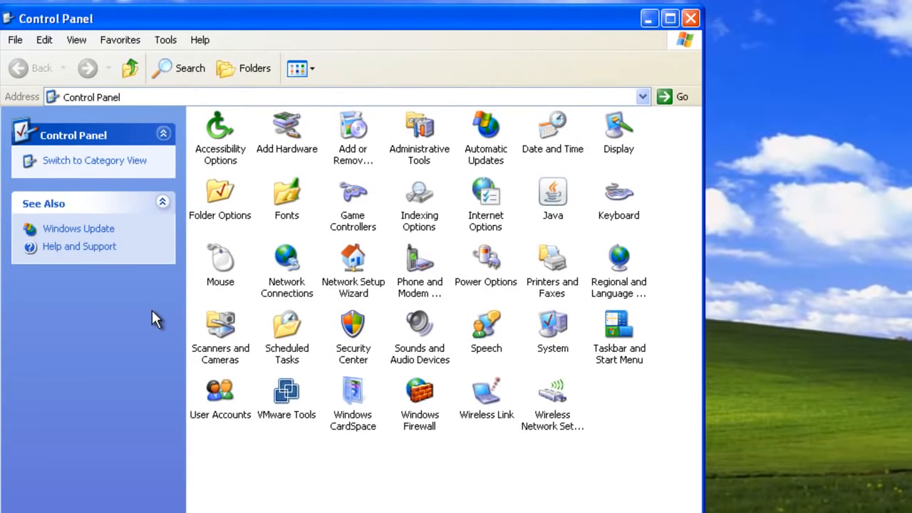
{"action": "double_click", "coordinate": [350, 262]}
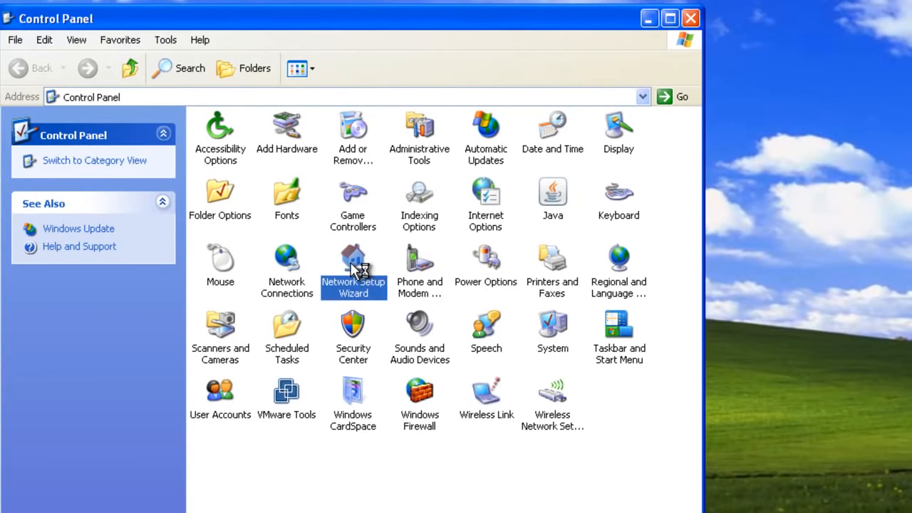
{"action": "left_click", "coordinate": [274, 305]}
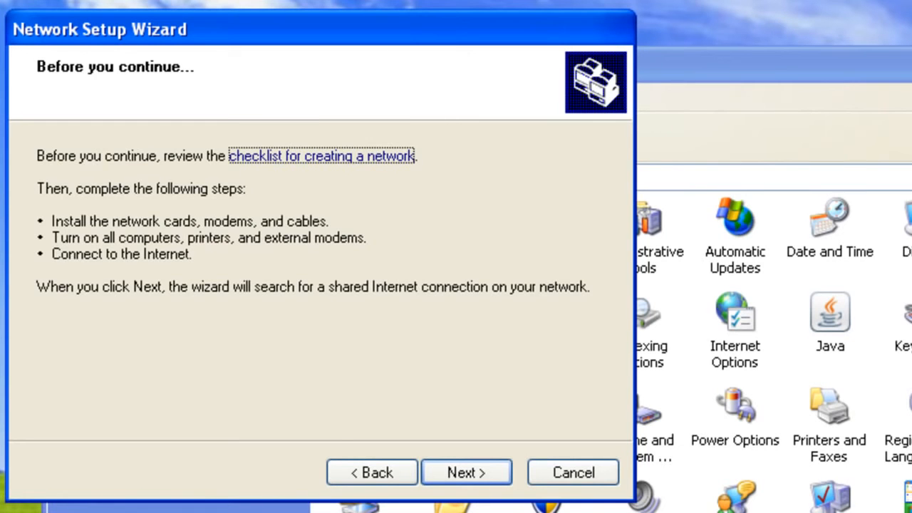
{"action": "left_click", "coordinate": [482, 473]}
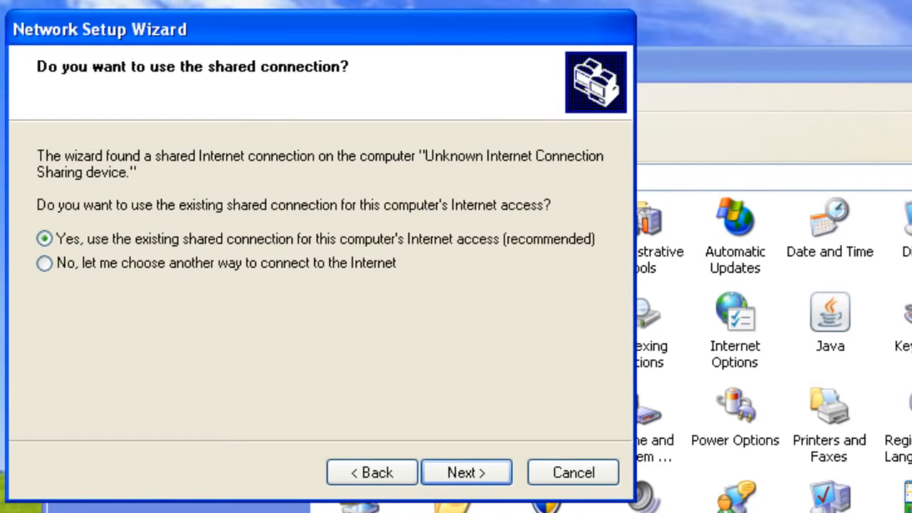
{"action": "left_click", "coordinate": [467, 476]}
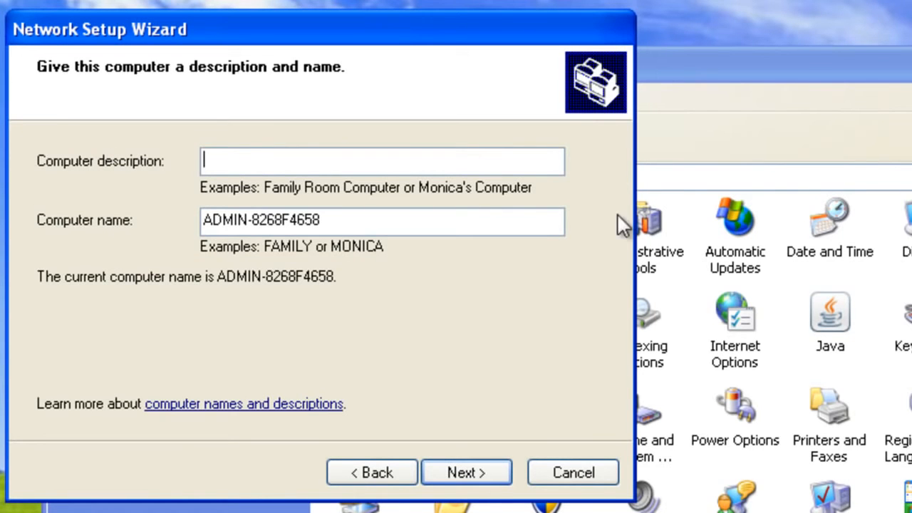
Set the workgroup name to WORKGROUP and keep file and printer sharing on.
{"action": "left_click", "coordinate": [487, 473]}
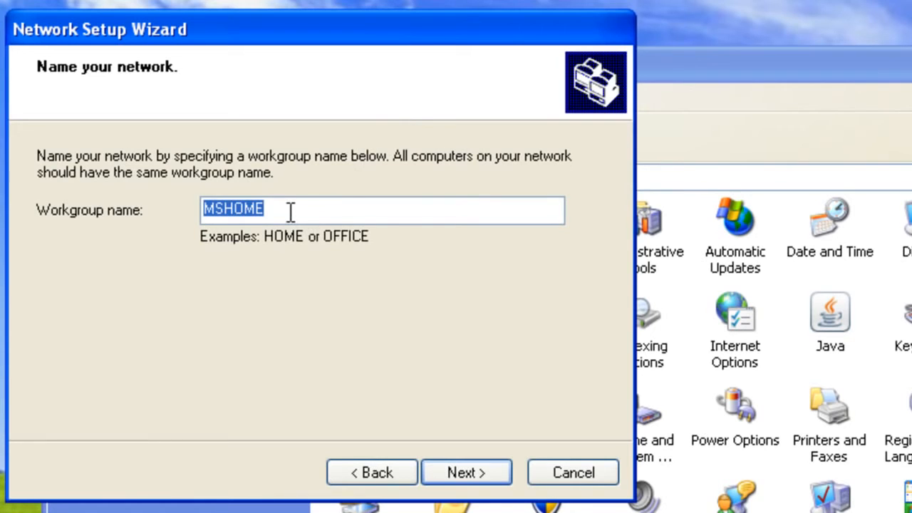
{"action": "type", "text": "WO"}
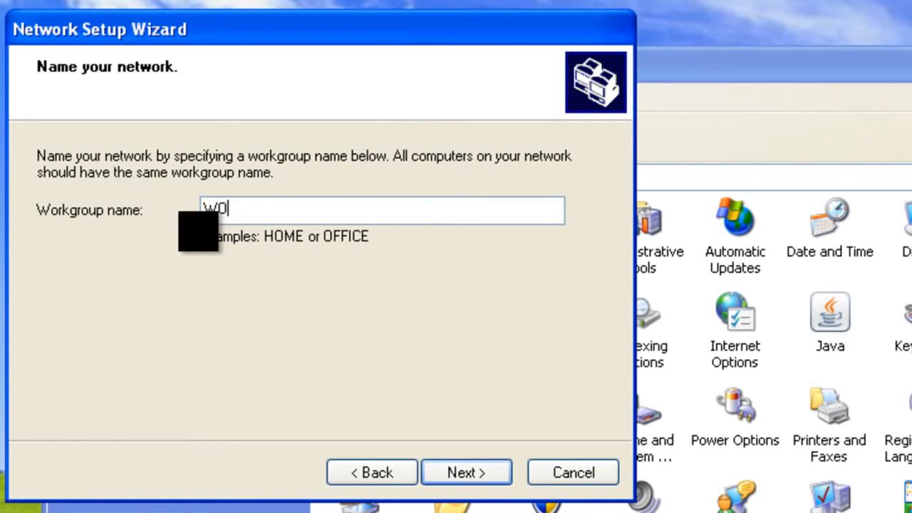
{"action": "type", "text": "RKGROUP"}
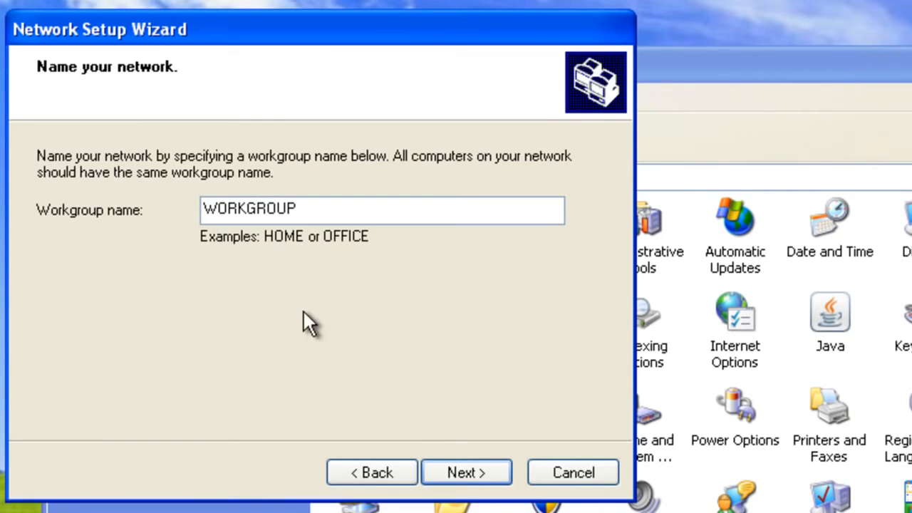
{"action": "left_click", "coordinate": [462, 476]}
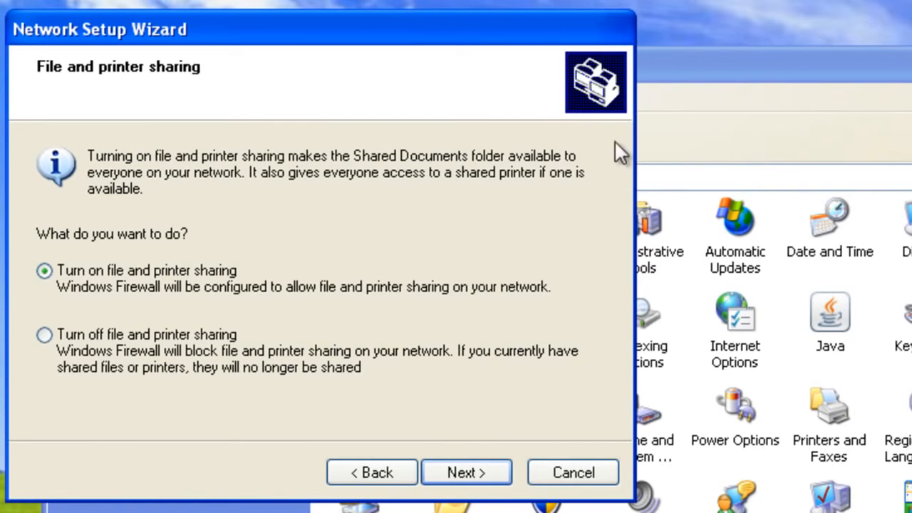
{"action": "left_click", "coordinate": [483, 476]}
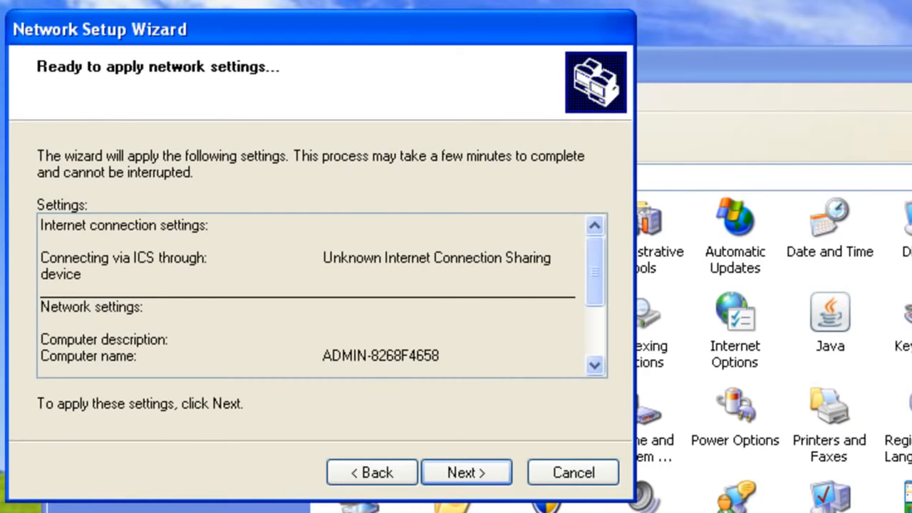
Apply the network settings and finish the wizard without creating a setup disk.
{"action": "left_click", "coordinate": [436, 469]}
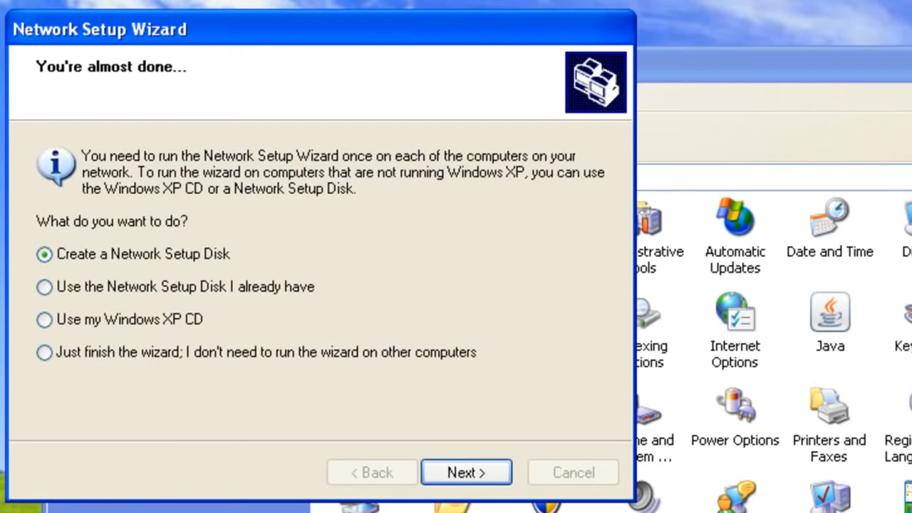
{"action": "left_click", "coordinate": [106, 348]}
{"action": "left_click", "coordinate": [469, 477]}
{"action": "left_click", "coordinate": [493, 483]}
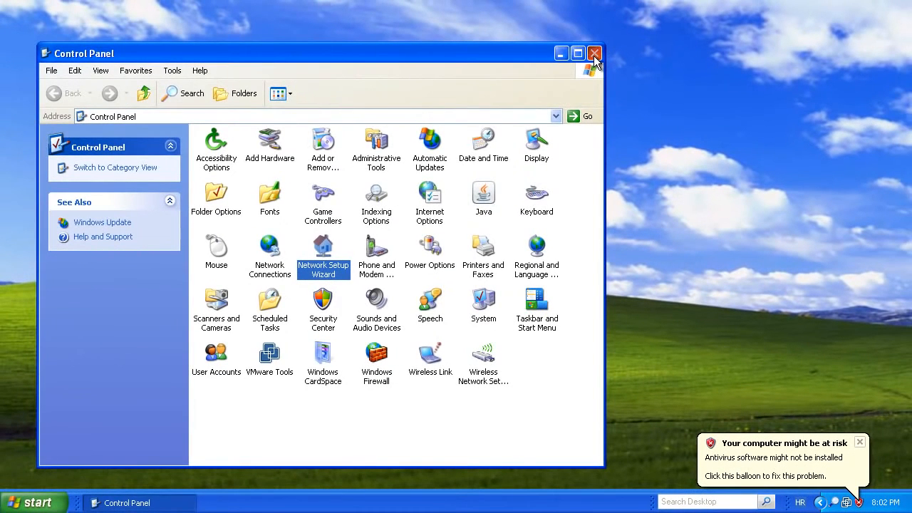
Close Control Panel and open the Sharing tab of the Manuals folder on New Volume (E:).
{"action": "left_click", "coordinate": [594, 54]}
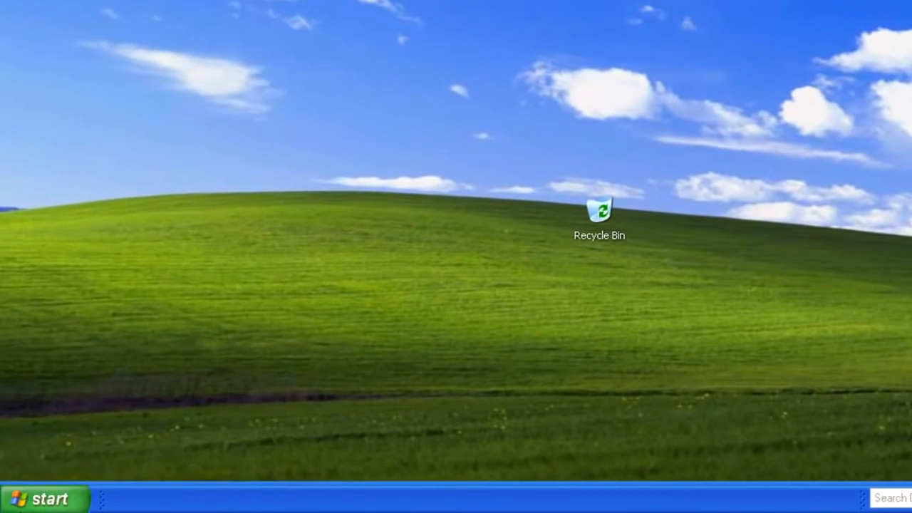
{"action": "left_click", "coordinate": [39, 502]}
{"action": "left_click", "coordinate": [229, 159]}
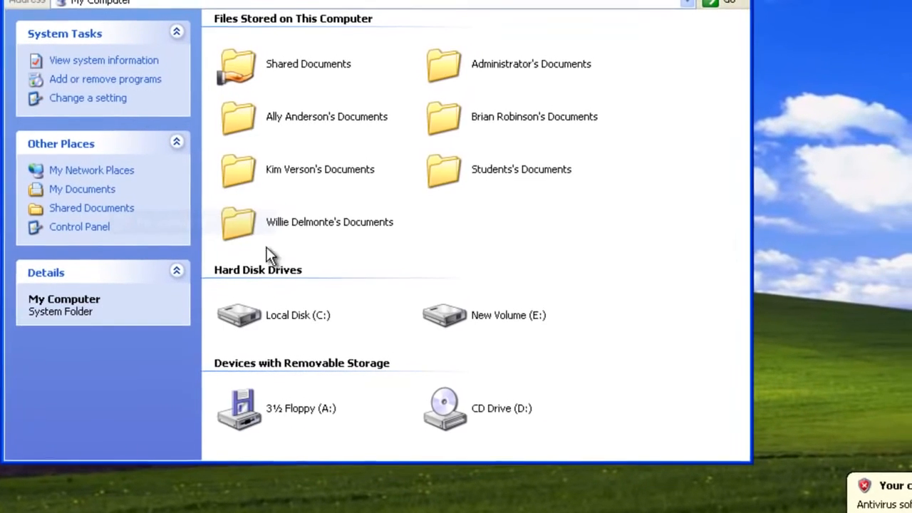
{"action": "double_click", "coordinate": [486, 328]}
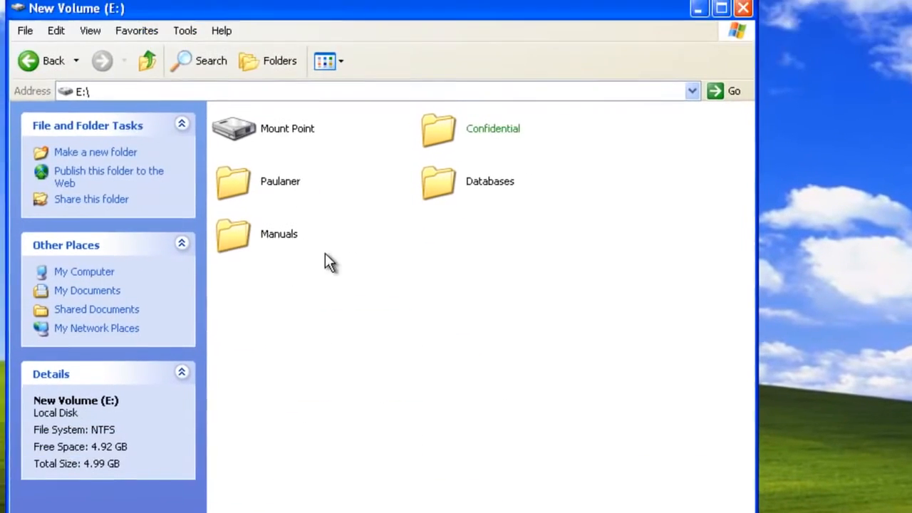
{"action": "left_click", "coordinate": [279, 242]}
{"action": "right_click", "coordinate": [278, 242]}
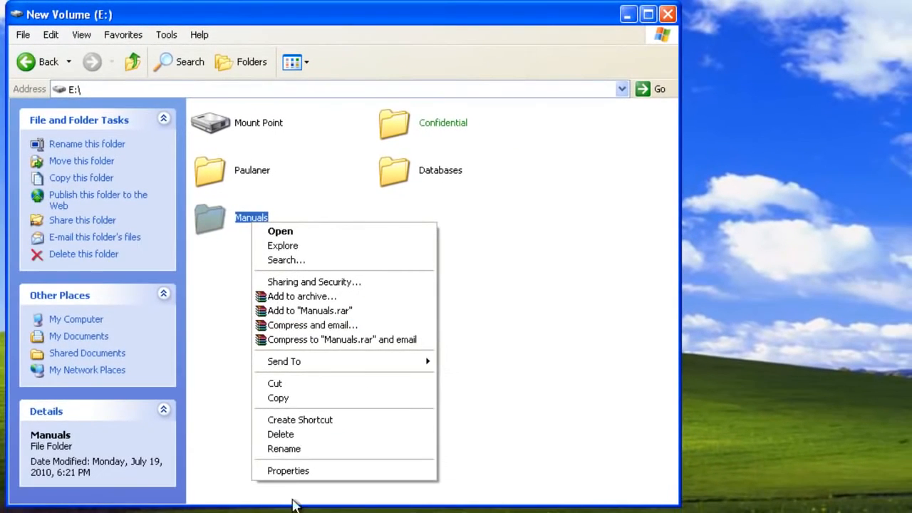
{"action": "left_click", "coordinate": [290, 472]}
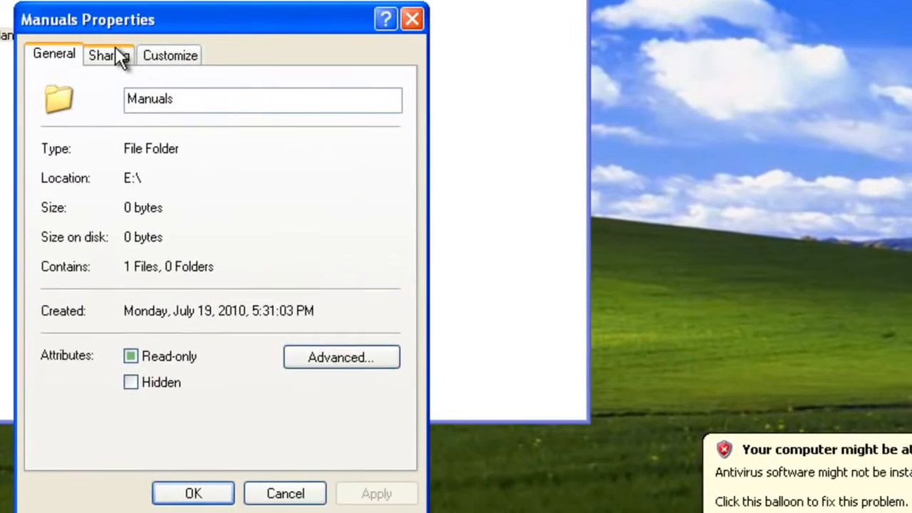
{"action": "left_click", "coordinate": [322, 232]}
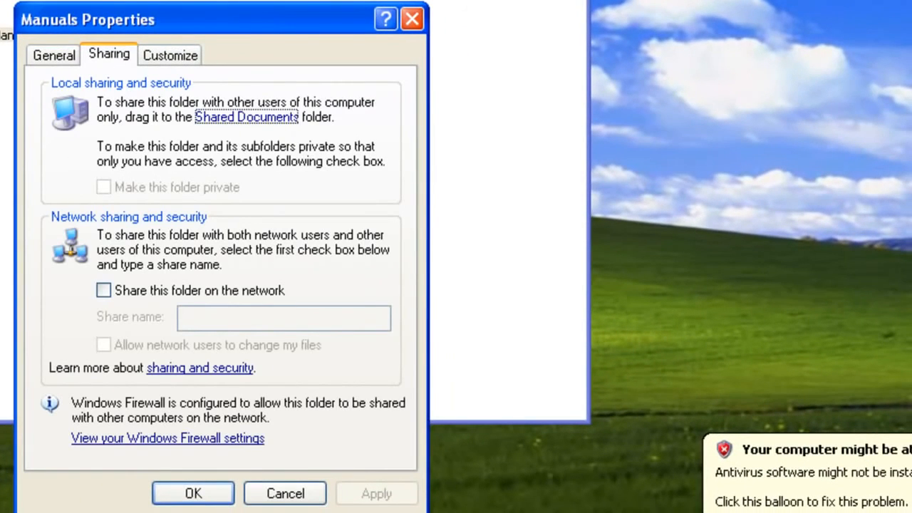
Share Manuals on the network, allowing network users to change files, and apply.
{"action": "left_click", "coordinate": [104, 290]}
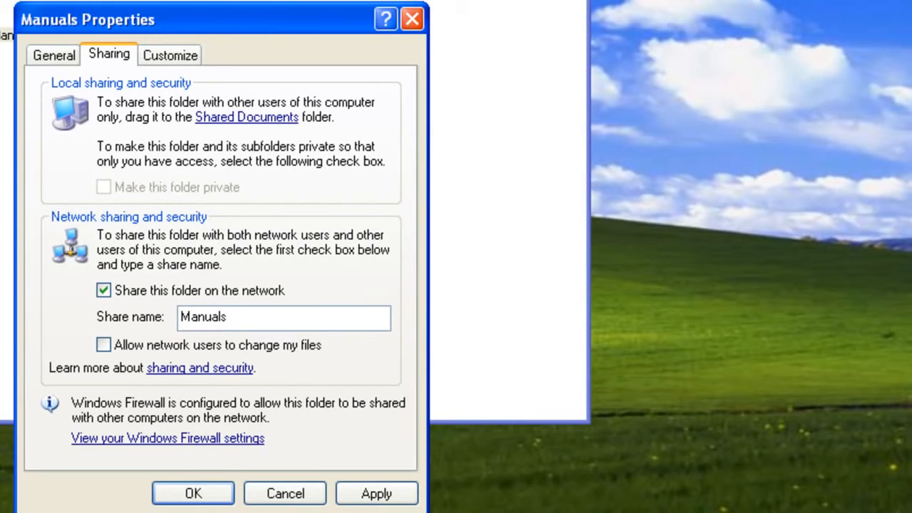
{"action": "left_click", "coordinate": [104, 343]}
{"action": "left_click", "coordinate": [368, 491]}
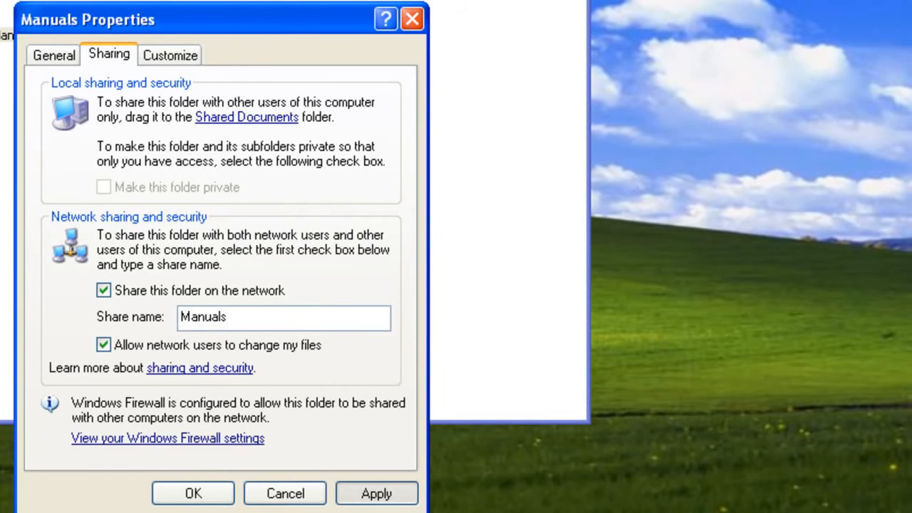
{"action": "left_click", "coordinate": [198, 492]}
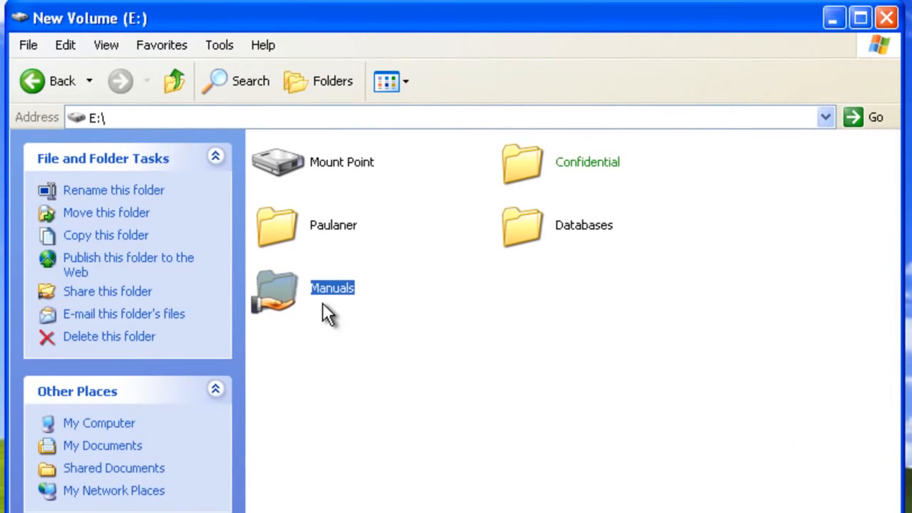
{"action": "mouse_move", "coordinate": [322, 302]}
Untick 'Use simple file sharing' in Folder Options, then reopen the Manuals folder's properties.
{"action": "left_click", "coordinate": [223, 45]}
{"action": "left_click", "coordinate": [241, 135]}
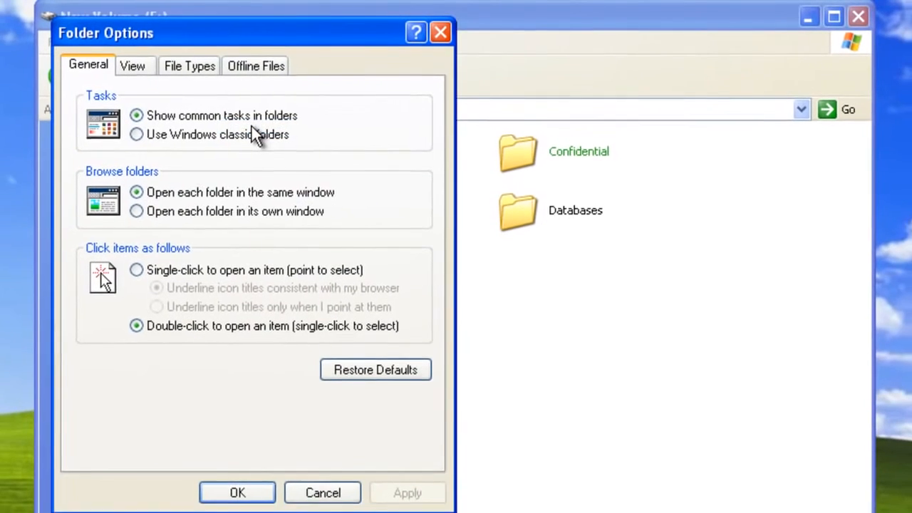
{"action": "left_click", "coordinate": [134, 66]}
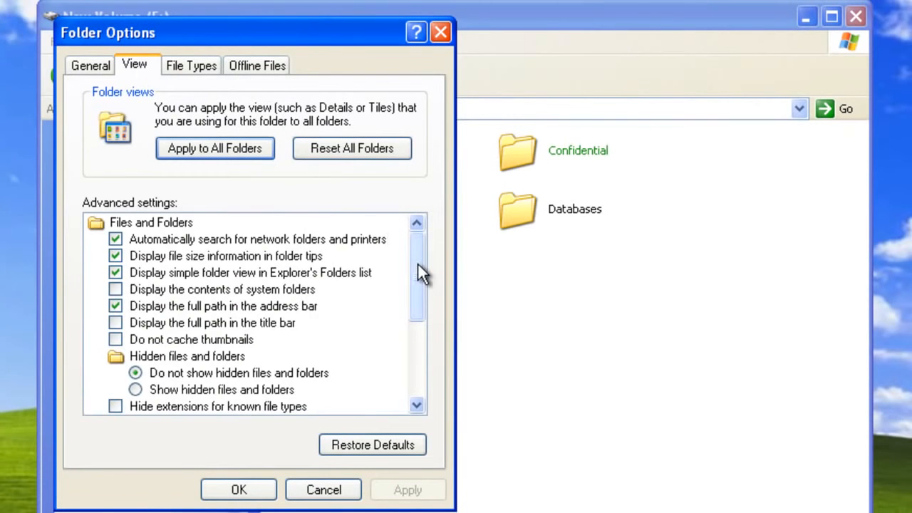
{"action": "left_click_drag", "start_coordinate": [417, 262], "coordinate": [418, 383]}
{"action": "left_click", "coordinate": [117, 390]}
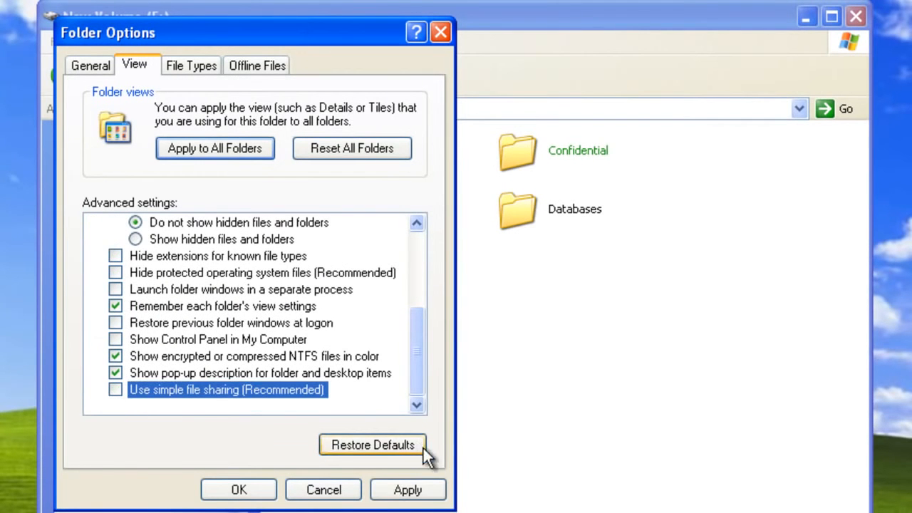
{"action": "left_click", "coordinate": [259, 496]}
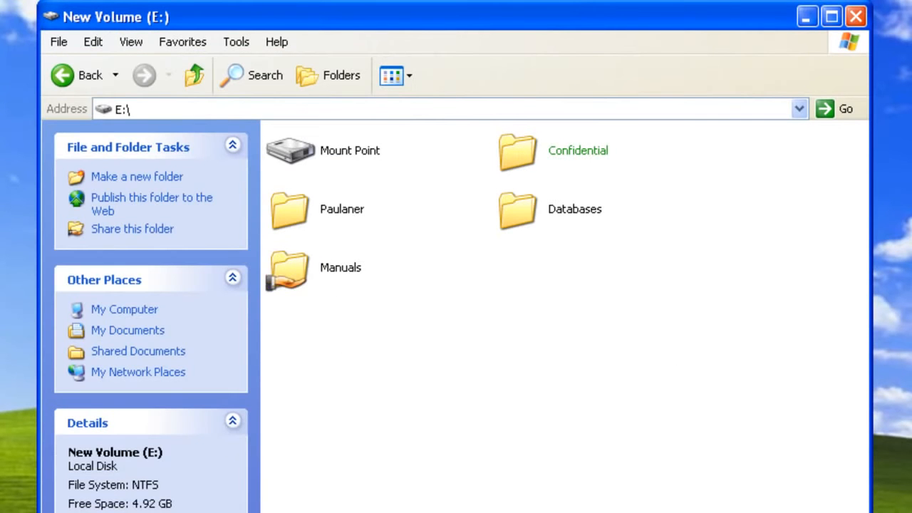
{"action": "right_click", "coordinate": [320, 264]}
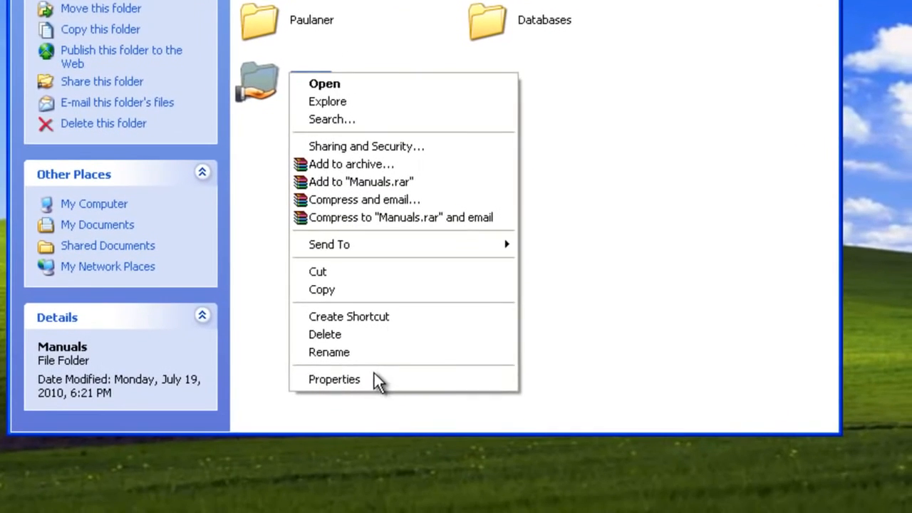
{"action": "left_click", "coordinate": [404, 512]}
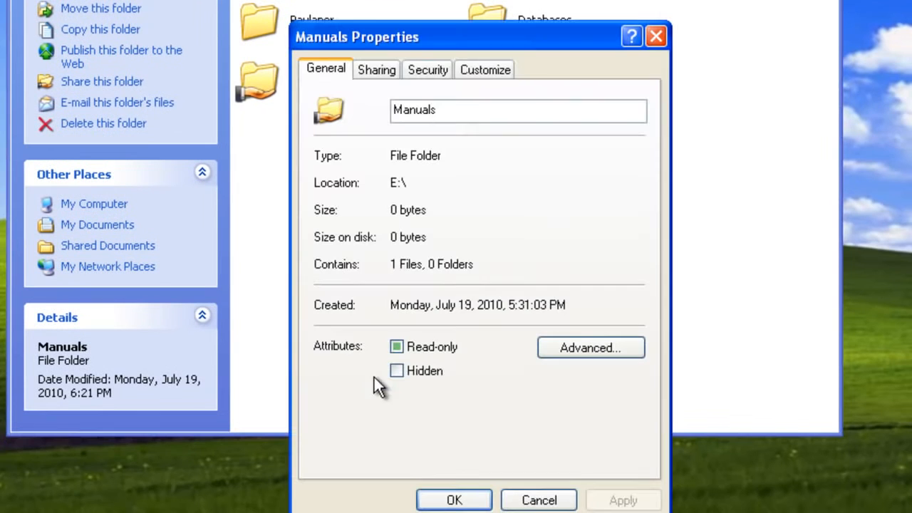
Add a new share of the Manuals folder named 'Motorcycle manuals'.
{"action": "left_click", "coordinate": [378, 70]}
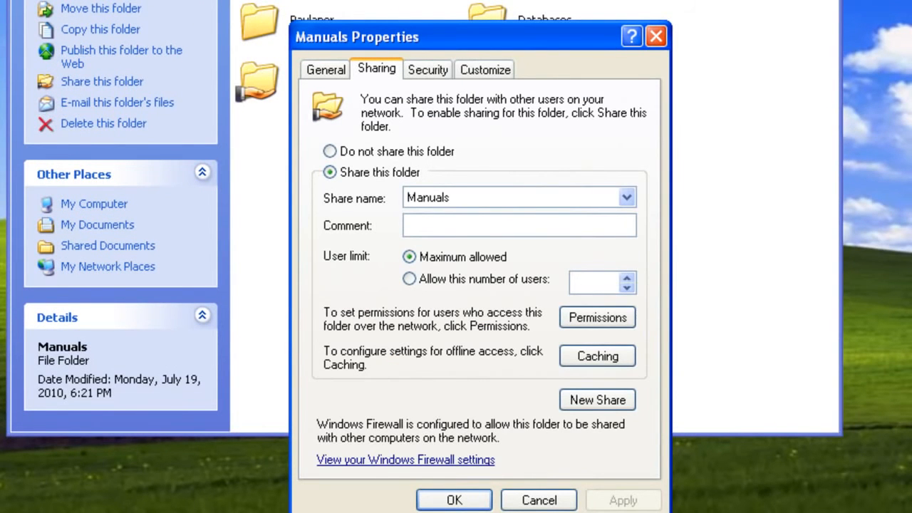
{"action": "left_click", "coordinate": [591, 399]}
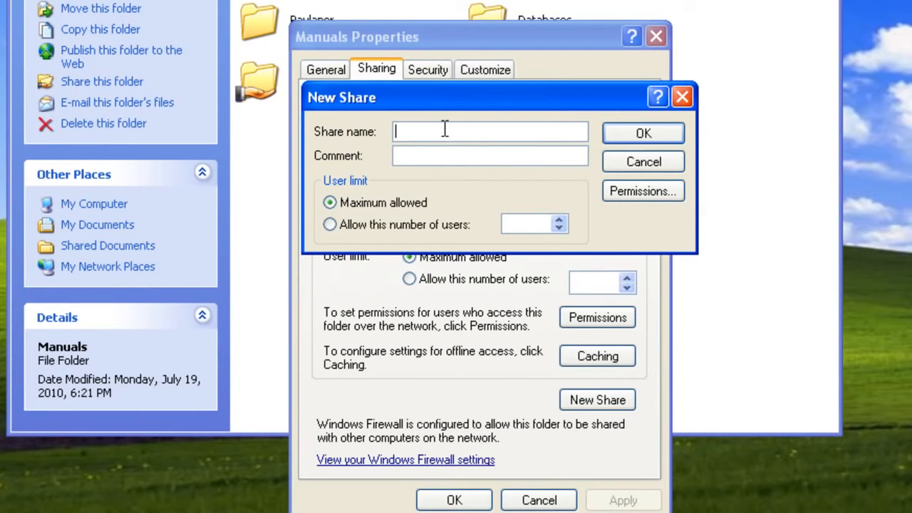
{"action": "type", "text": "Motorcycle manuals"}
{"action": "left_click", "coordinate": [634, 134]}
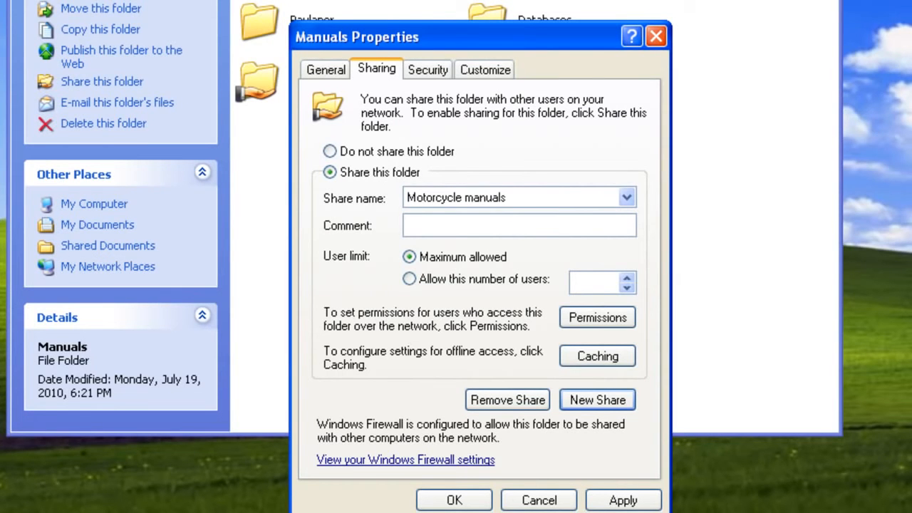
Limit the Motorcycle manuals share to 2 simultaneous users and apply.
{"action": "left_click", "coordinate": [449, 277]}
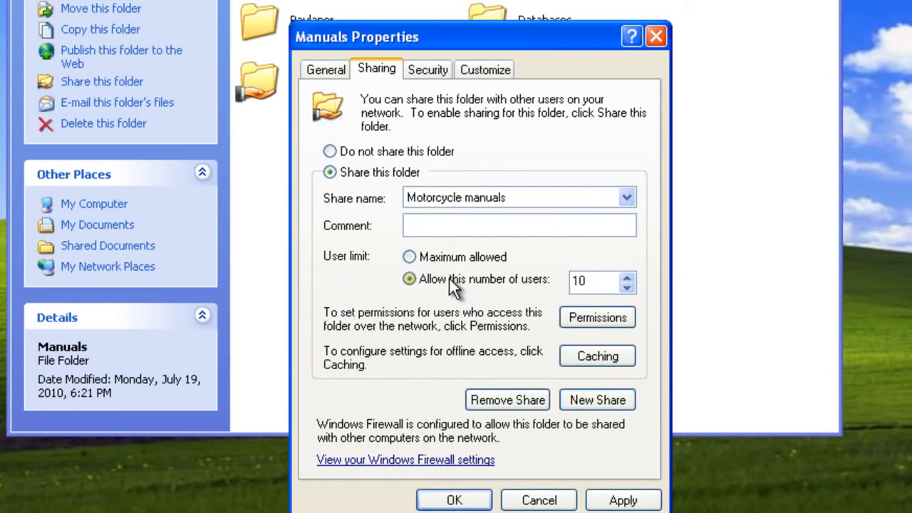
{"action": "left_click", "coordinate": [628, 291]}
{"action": "left_click", "coordinate": [627, 291]}
{"action": "left_click", "coordinate": [628, 291]}
{"action": "left_click", "coordinate": [628, 291]}
{"action": "left_click", "coordinate": [628, 291]}
{"action": "left_click", "coordinate": [628, 290]}
{"action": "left_click", "coordinate": [627, 291]}
{"action": "left_click", "coordinate": [628, 291]}
{"action": "left_click", "coordinate": [588, 281]}
{"action": "left_click", "coordinate": [623, 500]}
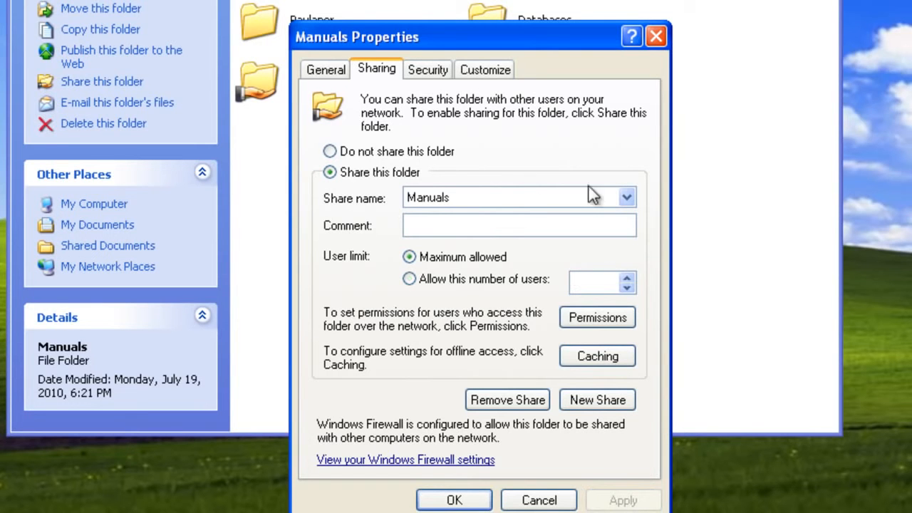
Review the Motorcycle manuals share's permissions, then close the Manuals properties with OK.
{"action": "left_click", "coordinate": [519, 198]}
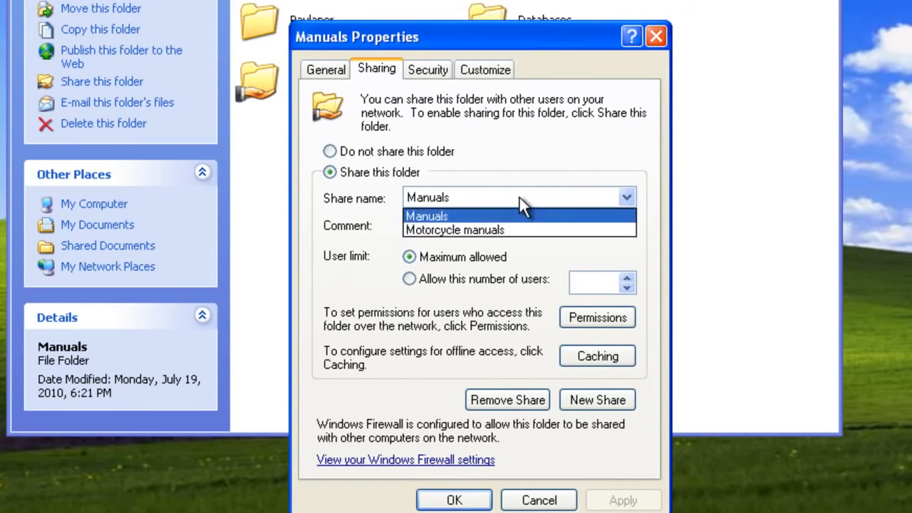
{"action": "left_click", "coordinate": [496, 228]}
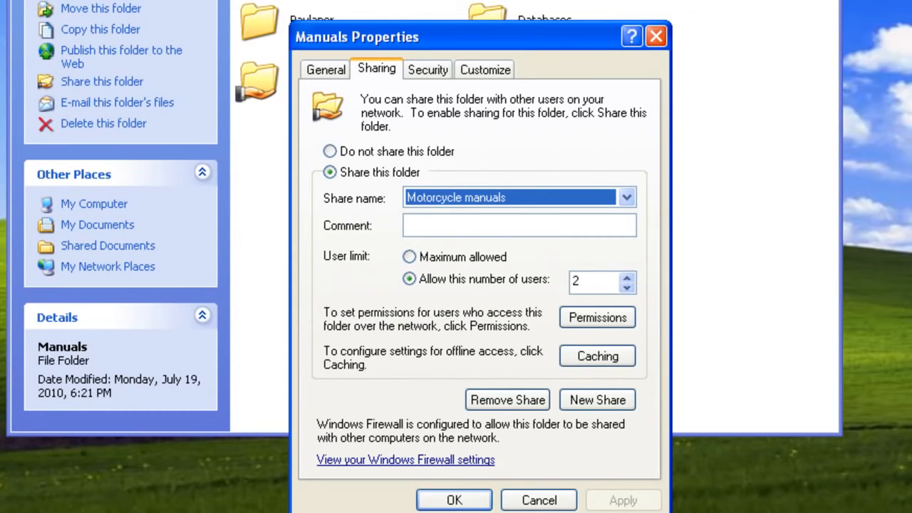
{"action": "left_click", "coordinate": [626, 197]}
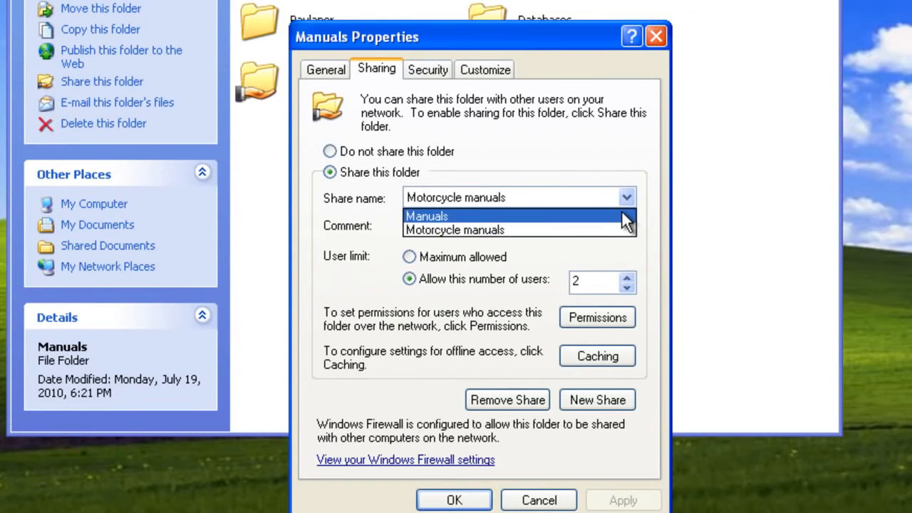
{"action": "left_click", "coordinate": [617, 228]}
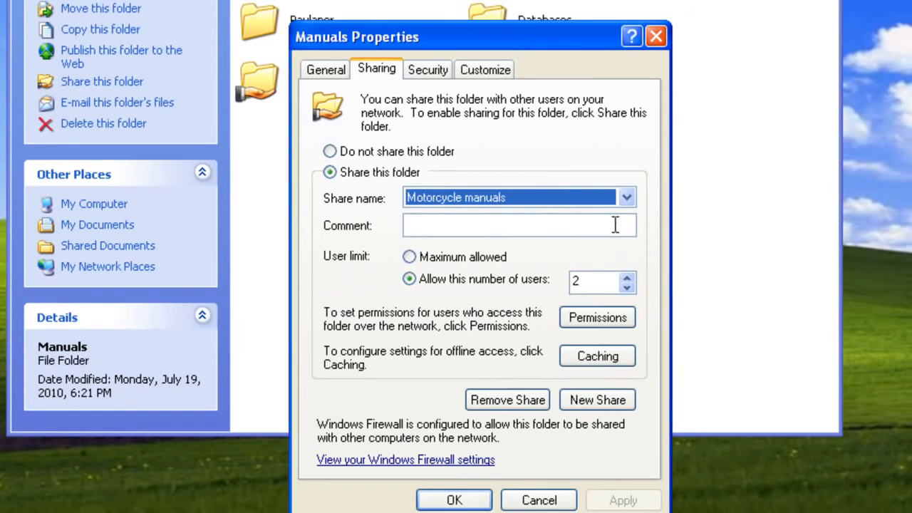
{"action": "left_click", "coordinate": [607, 317]}
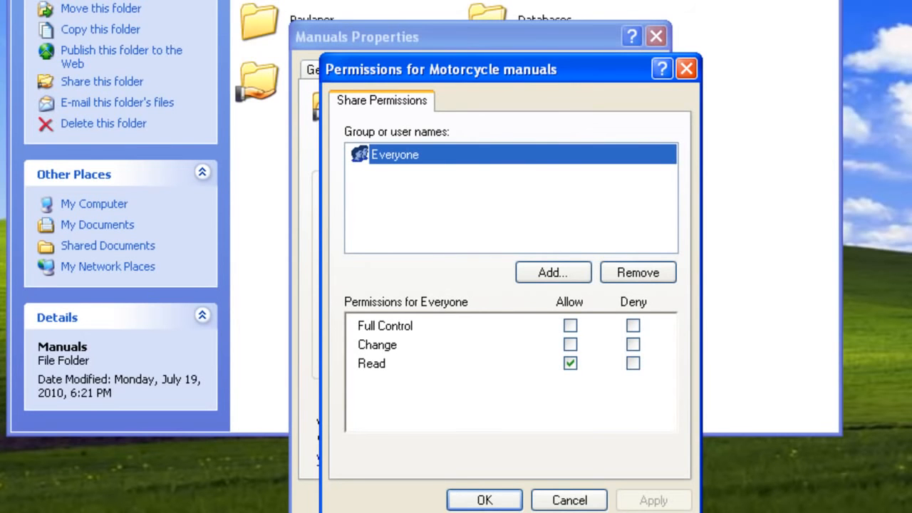
{"action": "left_click", "coordinate": [488, 501]}
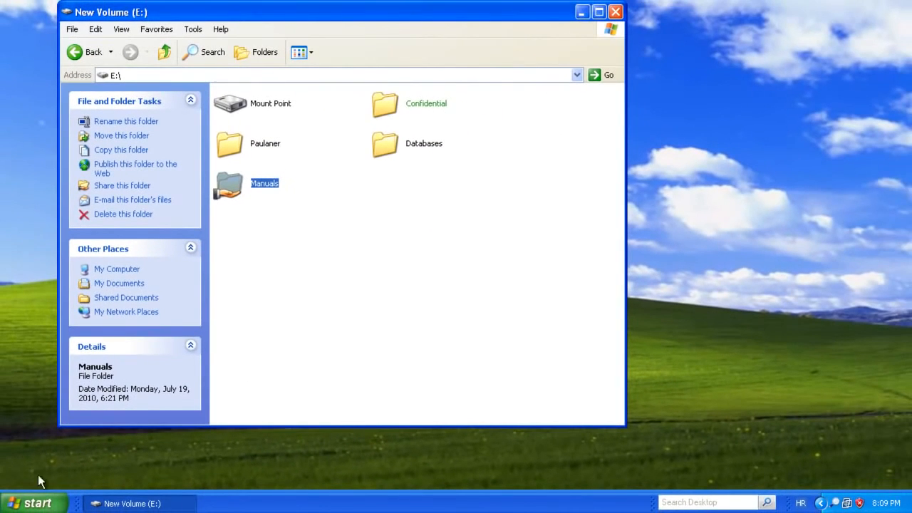
{"action": "left_click", "coordinate": [29, 503]}
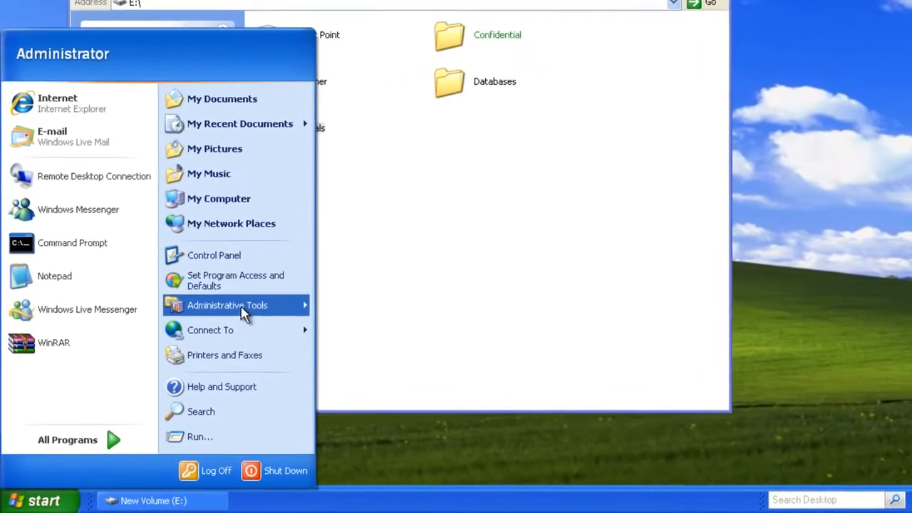
Open Computer Management from Administrative Tools and show System Tools > Shared Folders > Shares.
{"action": "mouse_move", "coordinate": [242, 313]}
{"action": "left_click", "coordinate": [402, 320]}
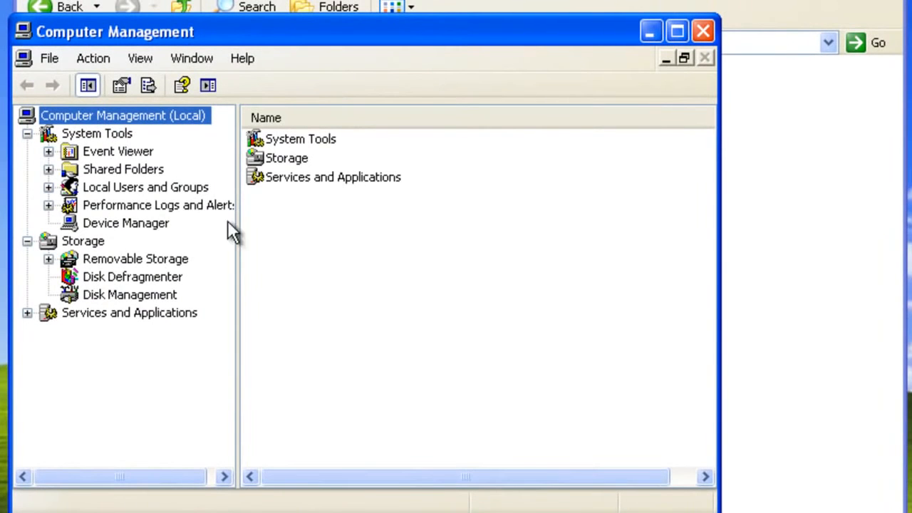
{"action": "left_click", "coordinate": [144, 171]}
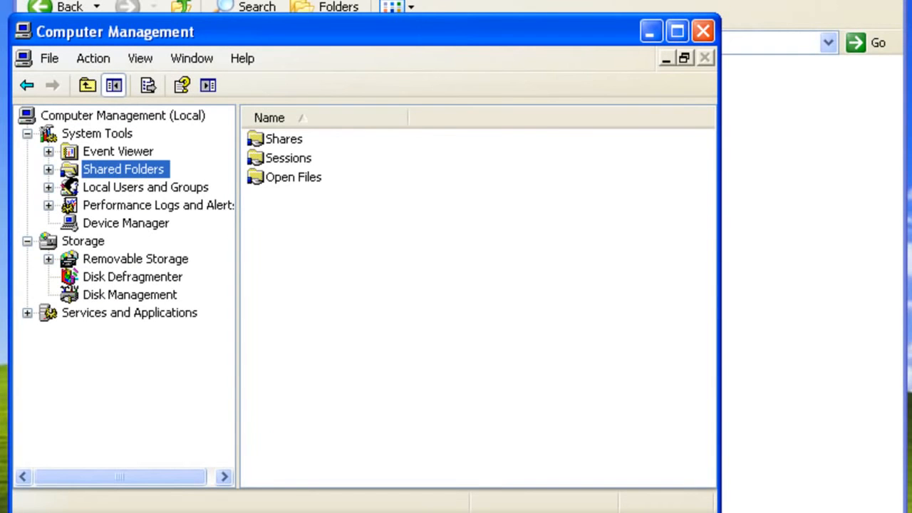
{"action": "left_click", "coordinate": [48, 170]}
{"action": "left_click", "coordinate": [114, 190]}
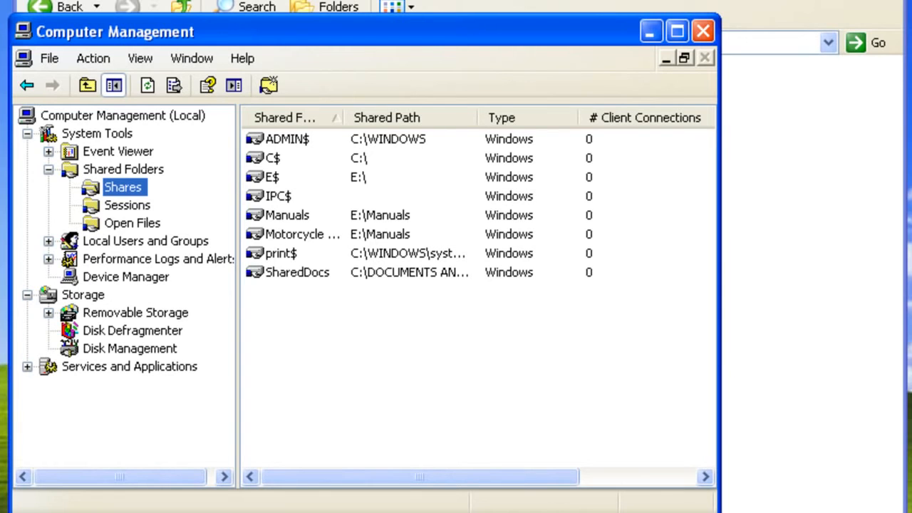
{"action": "right_click", "coordinate": [303, 215]}
{"action": "left_click", "coordinate": [349, 312]}
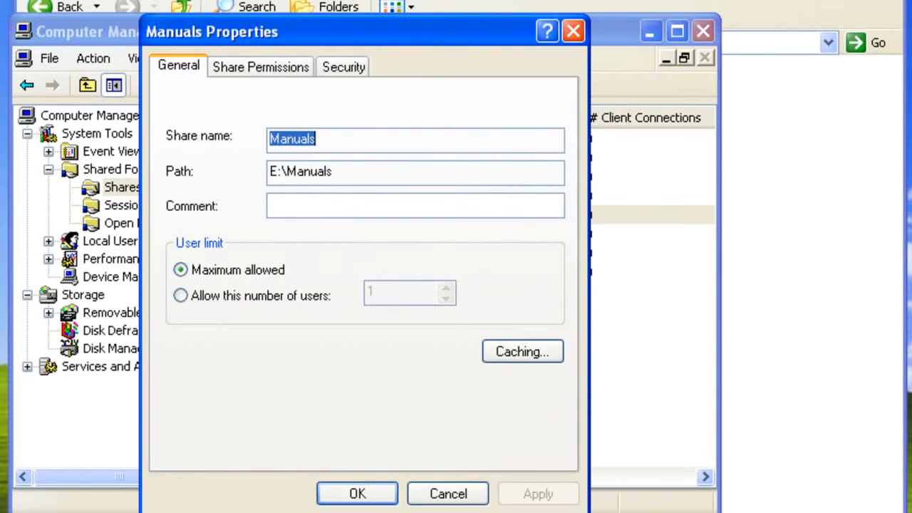
{"action": "left_click", "coordinate": [254, 64]}
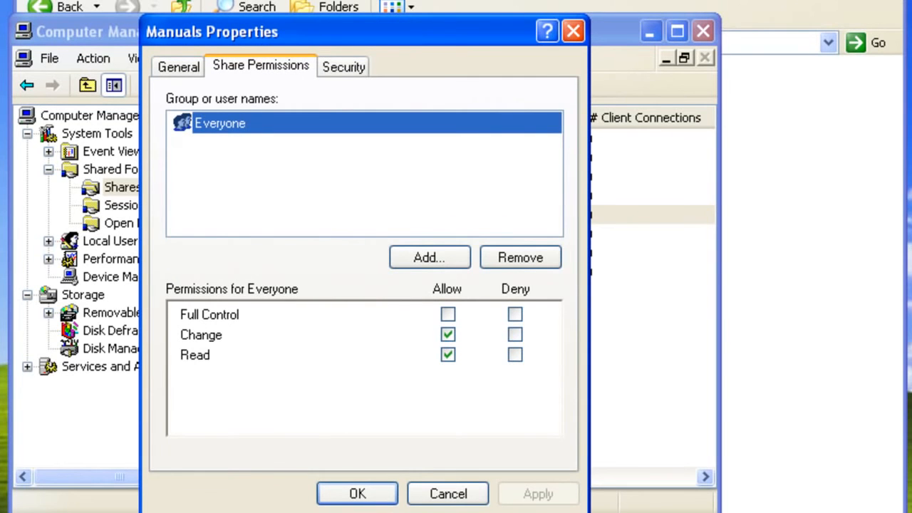
{"action": "left_click", "coordinate": [349, 66]}
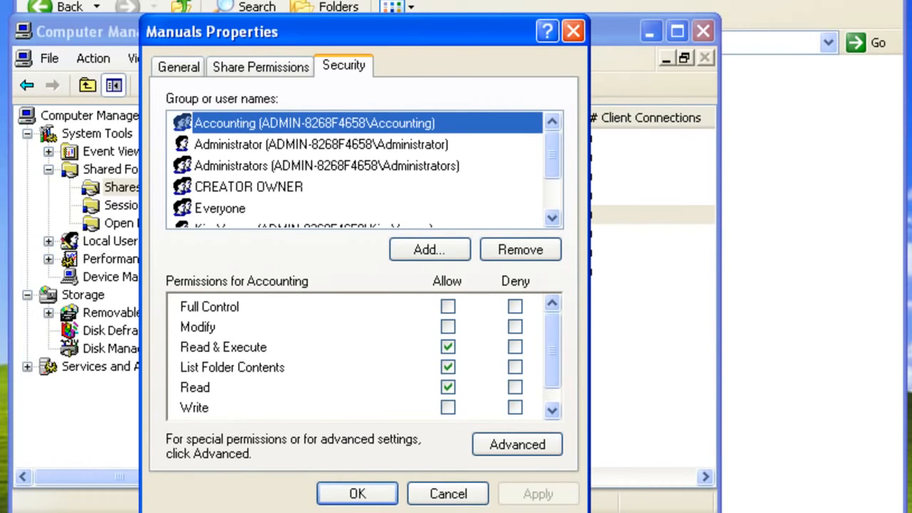
{"action": "left_click", "coordinate": [358, 497]}
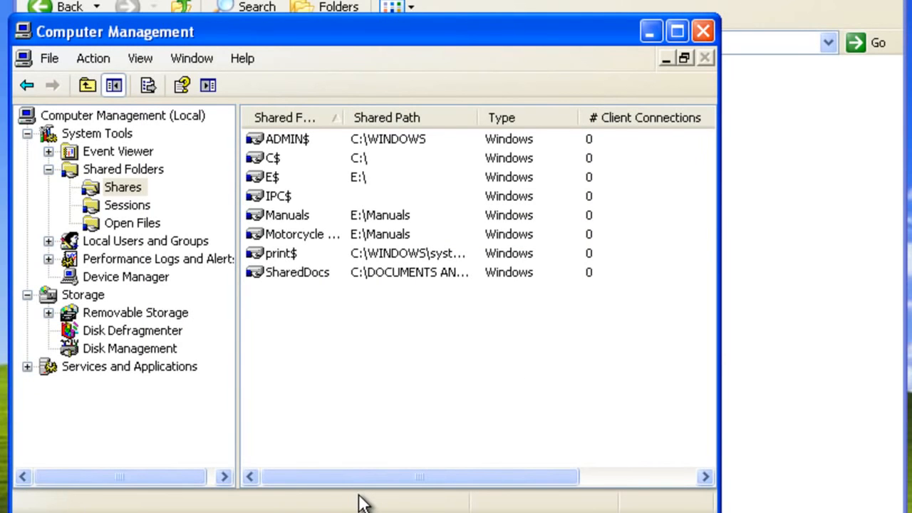
Start a new file share and choose E:\Paulaner as the folder to share.
{"action": "right_click", "coordinate": [107, 188]}
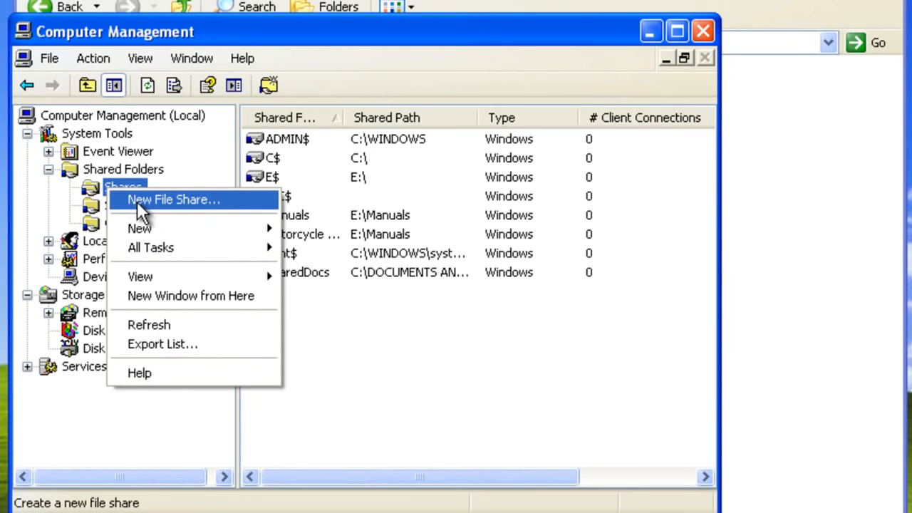
{"action": "left_click", "coordinate": [137, 201]}
{"action": "left_click", "coordinate": [476, 474]}
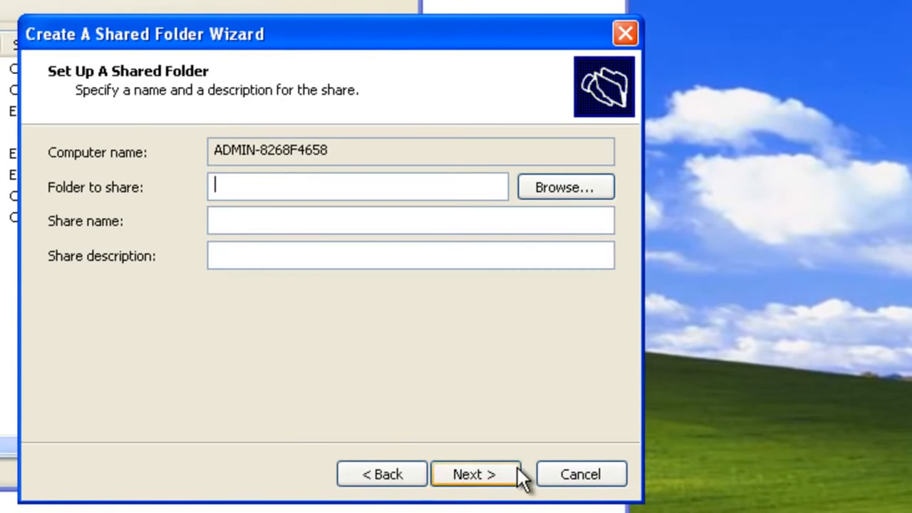
{"action": "left_click", "coordinate": [560, 189]}
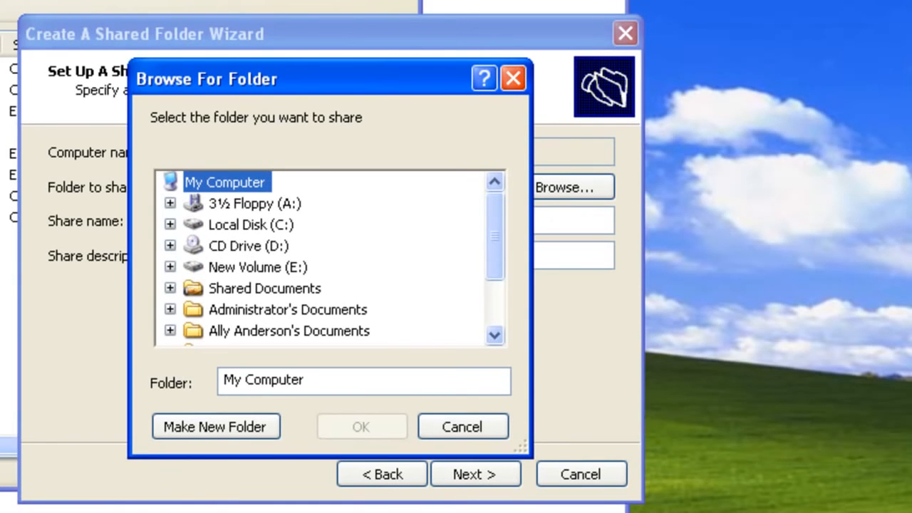
{"action": "left_click", "coordinate": [174, 268]}
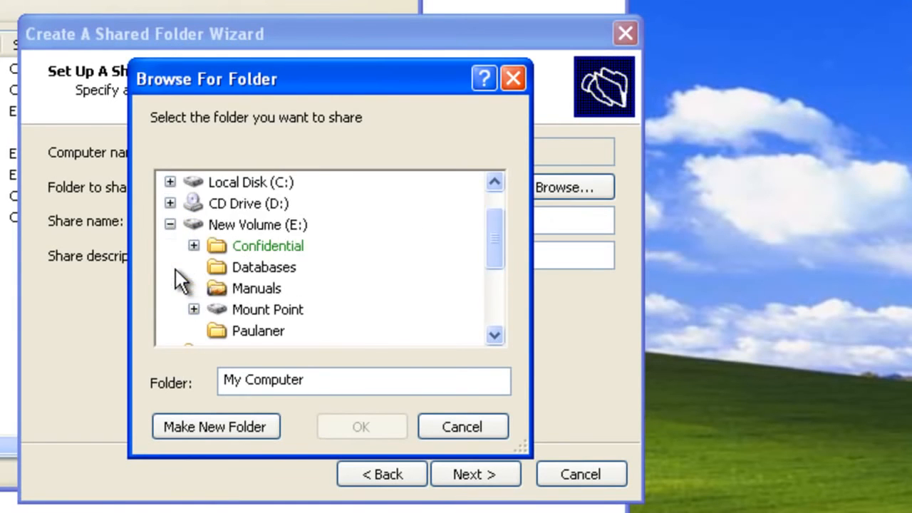
{"action": "left_click", "coordinate": [251, 330]}
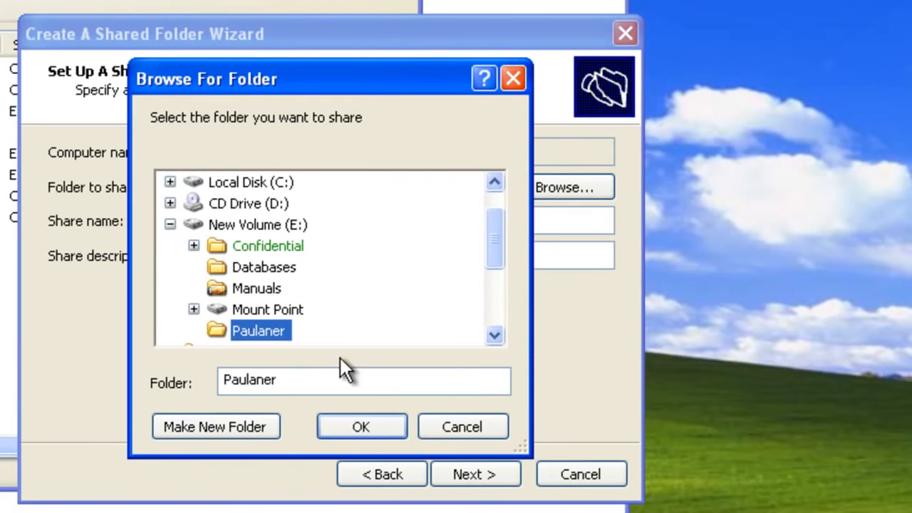
{"action": "left_click", "coordinate": [366, 426]}
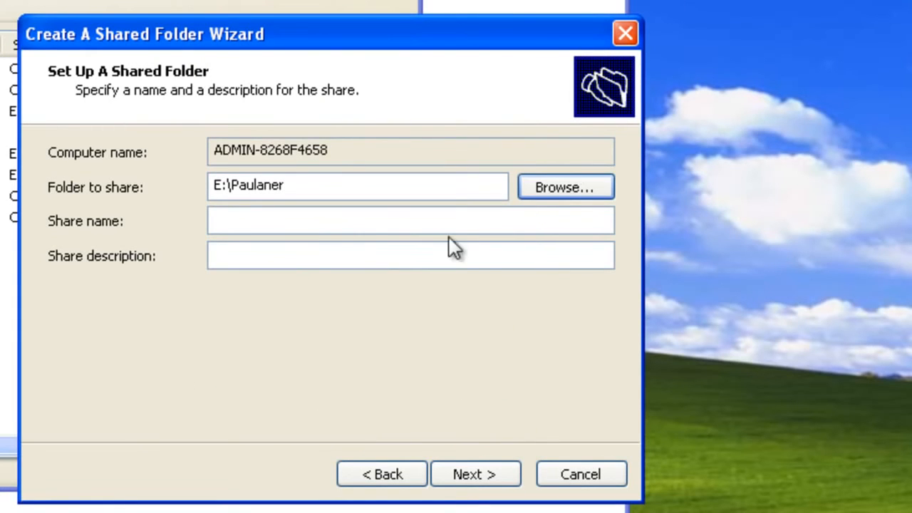
Name the share 'Paulaner' with read-only access for all users and finish.
{"action": "left_click", "coordinate": [248, 221]}
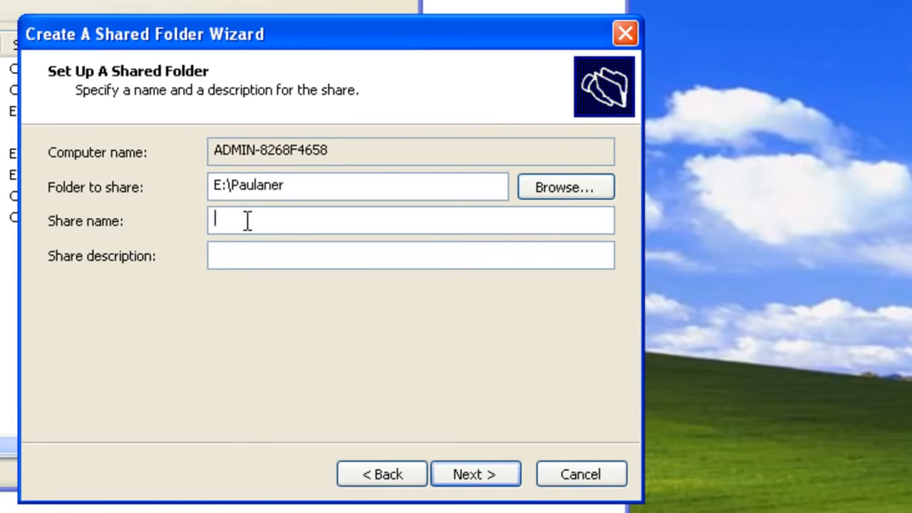
{"action": "type", "text": "Paulaner"}
{"action": "left_click", "coordinate": [476, 475]}
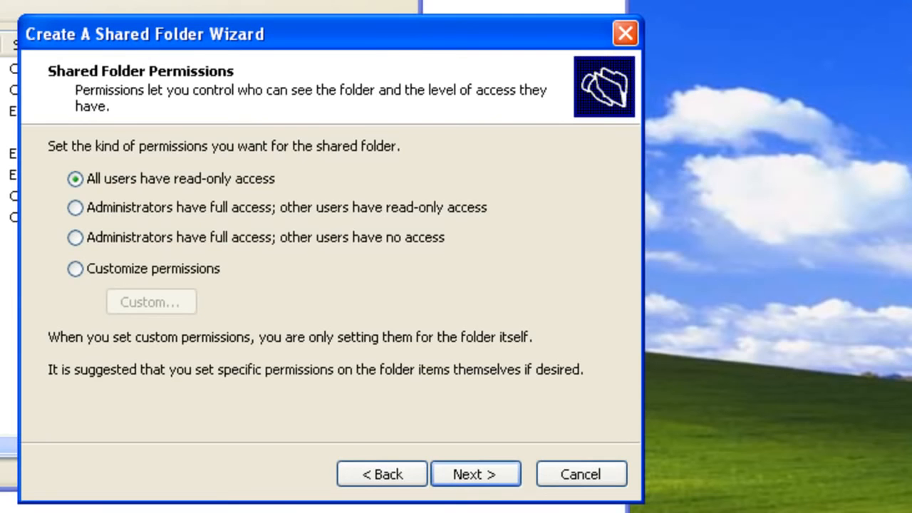
{"action": "left_click", "coordinate": [487, 477]}
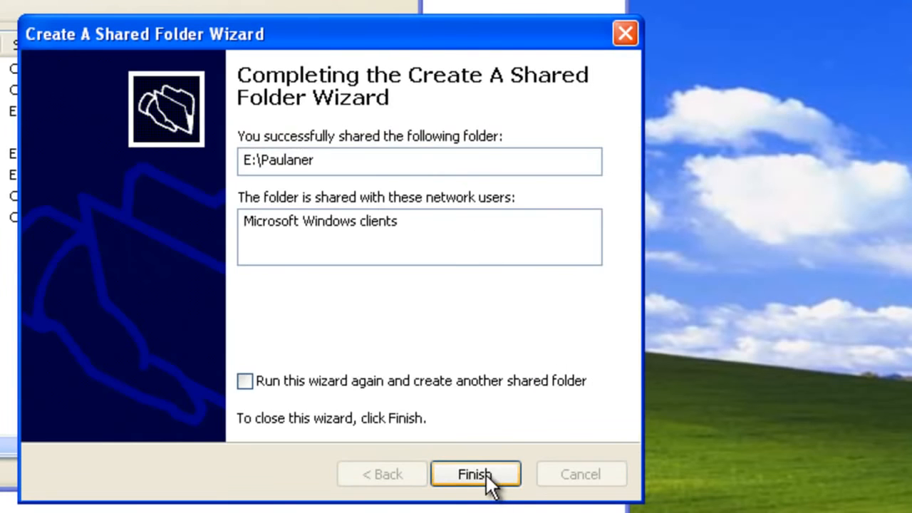
{"action": "left_click", "coordinate": [474, 473]}
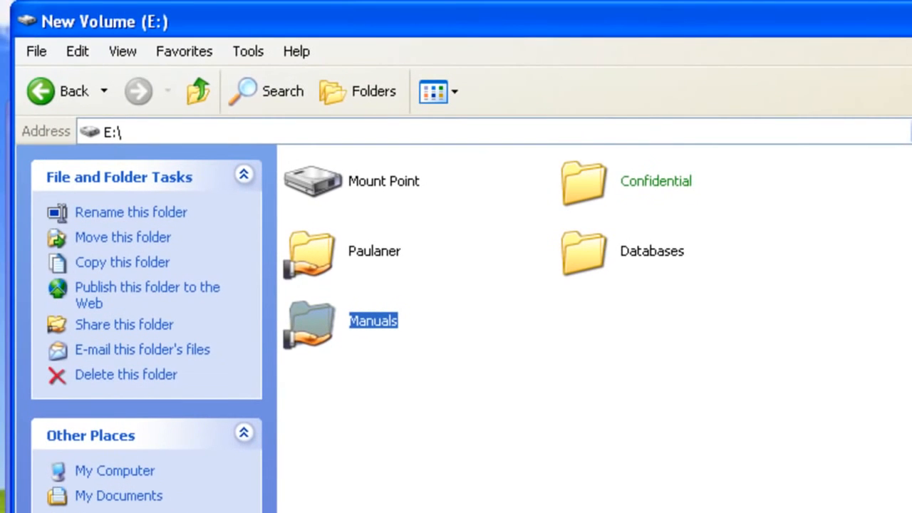
Refresh the Sessions list and select the session from nx7300.lan.
{"action": "left_click", "coordinate": [370, 254]}
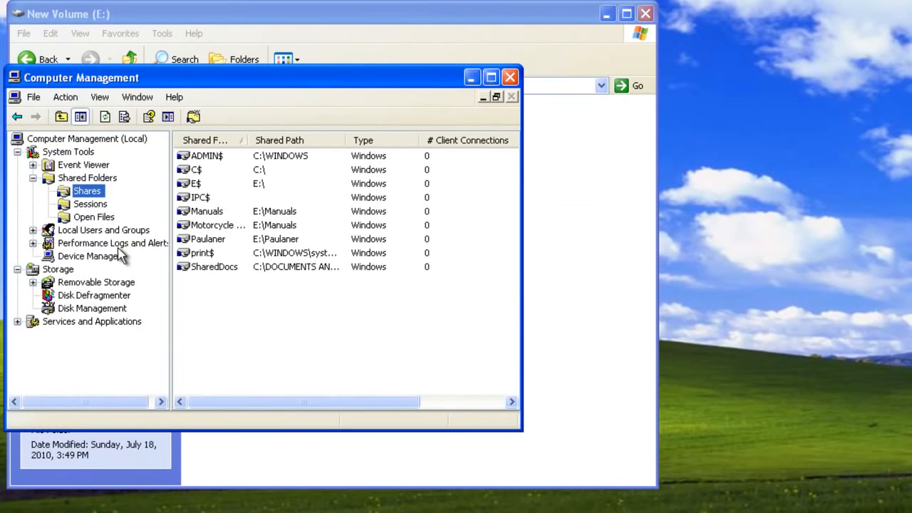
{"action": "left_click", "coordinate": [90, 204]}
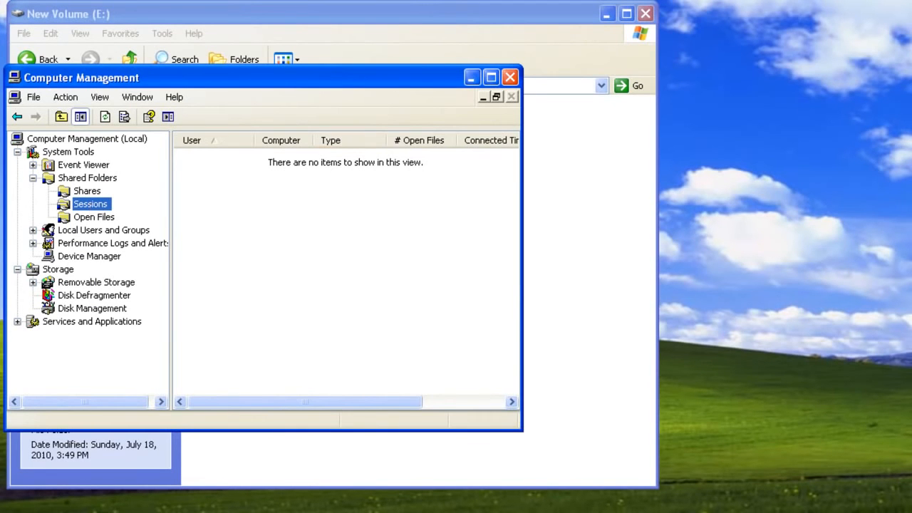
{"action": "left_click", "coordinate": [106, 118]}
{"action": "left_click", "coordinate": [299, 155]}
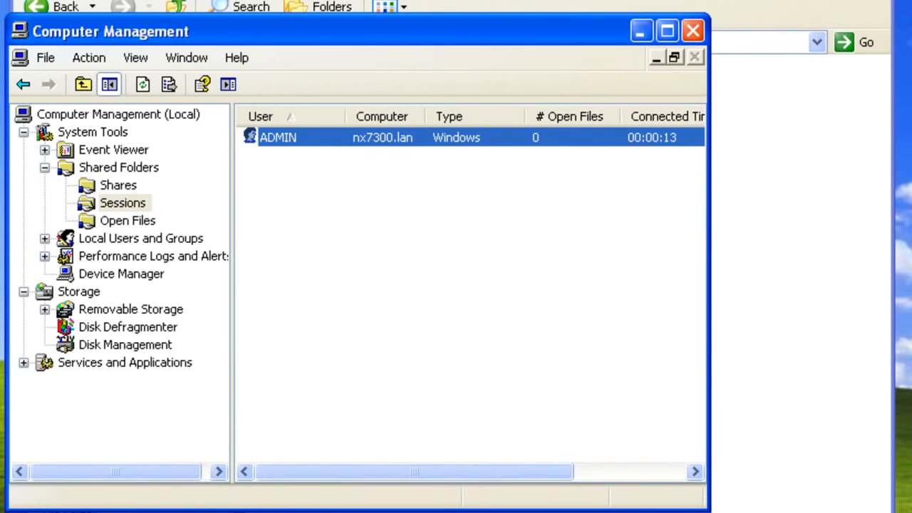
Refresh Open Files, showing E:\Manuals open, then return to the Shares list.
{"action": "left_click", "coordinate": [129, 220]}
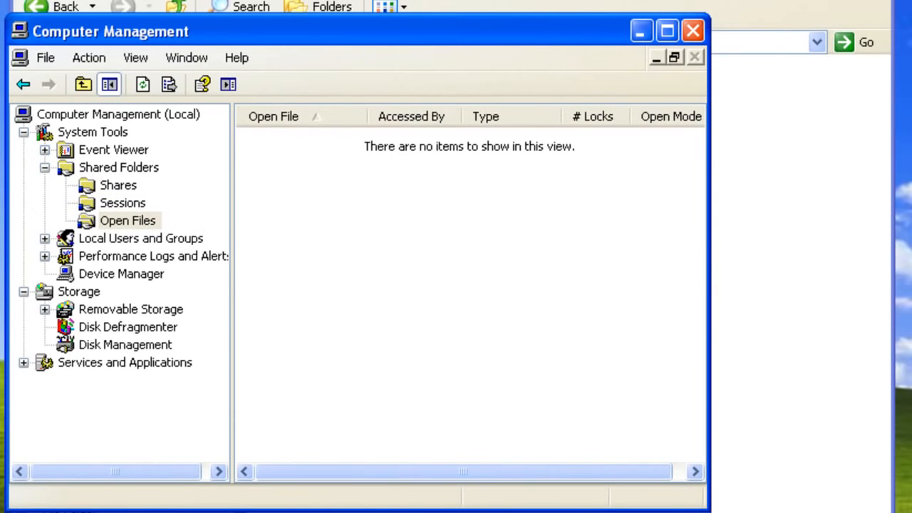
{"action": "left_click", "coordinate": [143, 84]}
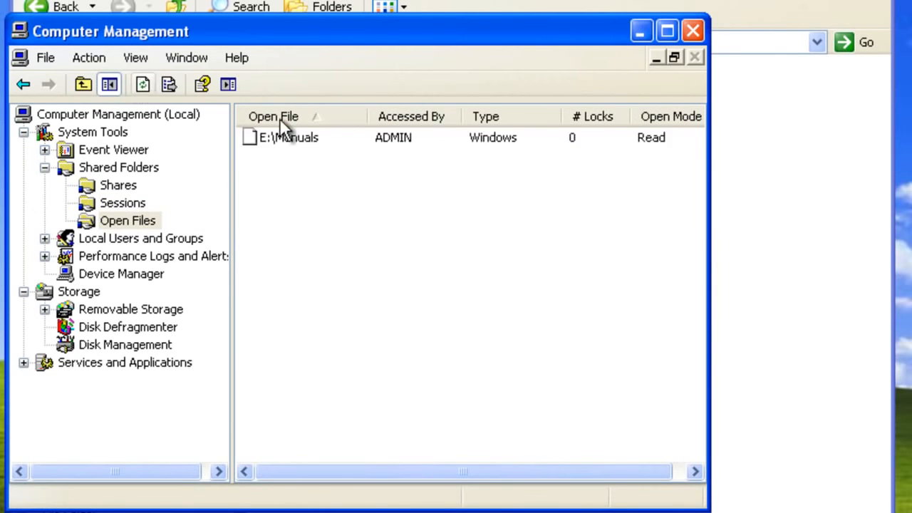
{"action": "left_click", "coordinate": [343, 142]}
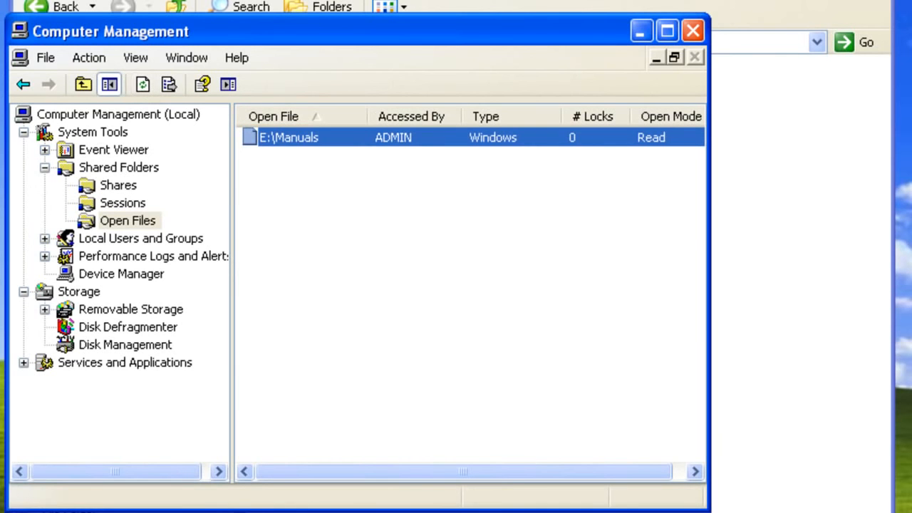
{"action": "left_click", "coordinate": [114, 186]}
Stop sharing the Manuals share, then close Computer Management and the drive E: window.
{"action": "right_click", "coordinate": [291, 212]}
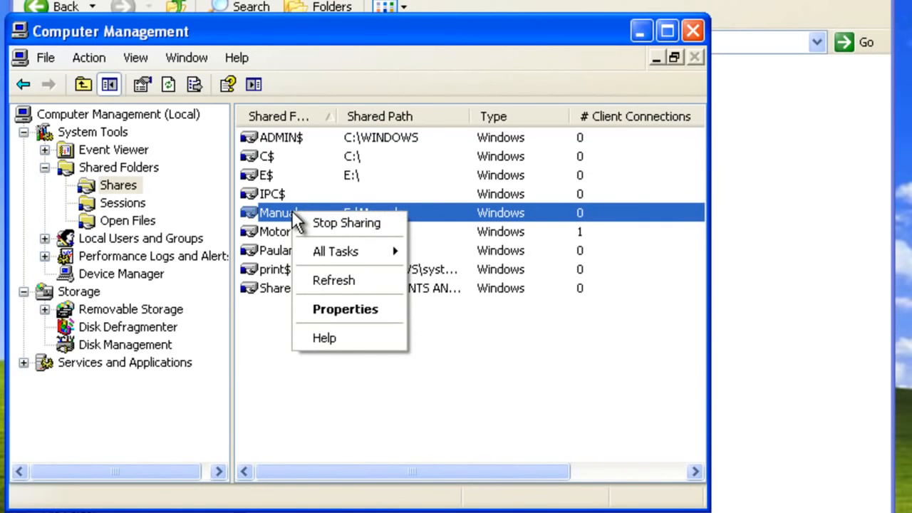
{"action": "left_click", "coordinate": [317, 222]}
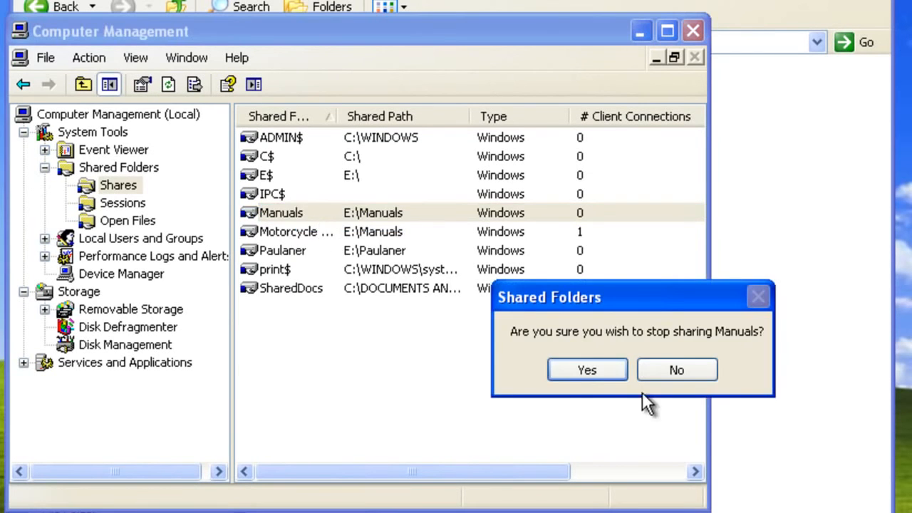
{"action": "left_click", "coordinate": [580, 369]}
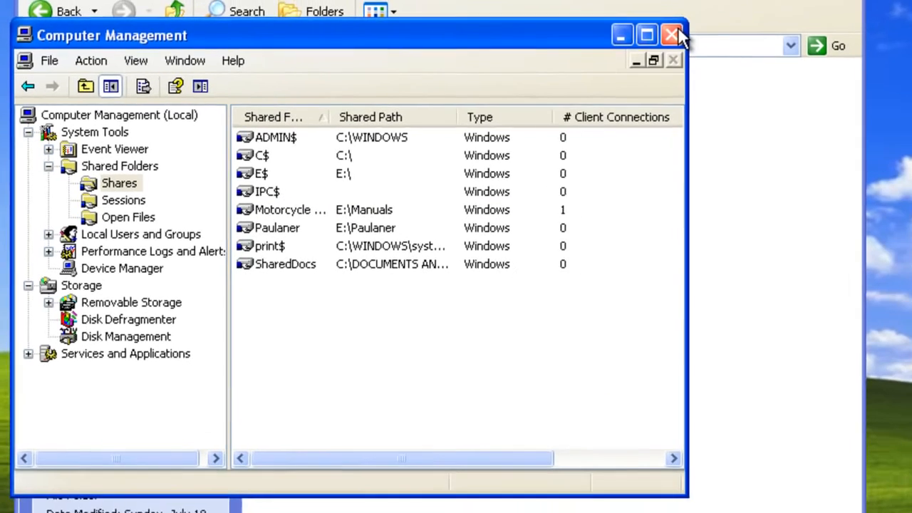
{"action": "left_click", "coordinate": [693, 31]}
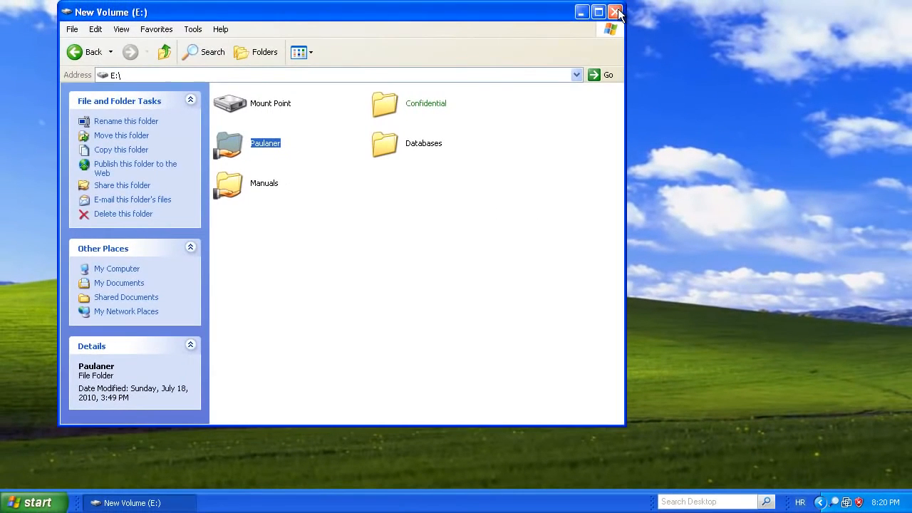
{"action": "left_click", "coordinate": [615, 12]}
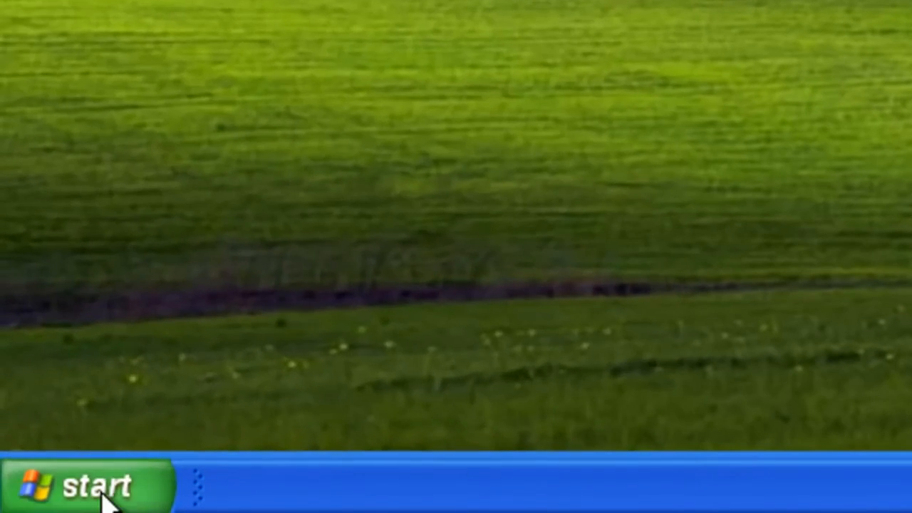
Open \\verson\public from the Run box to see its How to.txt file.
{"action": "left_click", "coordinate": [40, 503]}
{"action": "left_click", "coordinate": [479, 349]}
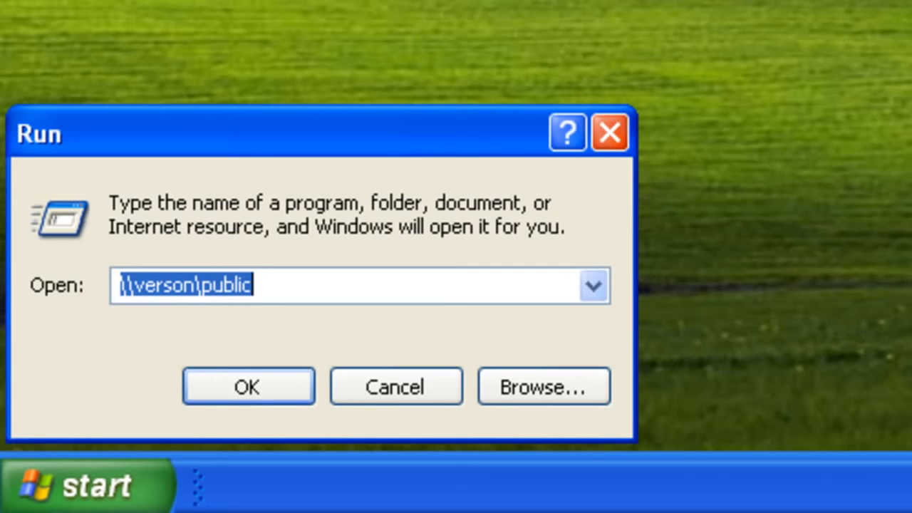
{"action": "left_click", "coordinate": [218, 399]}
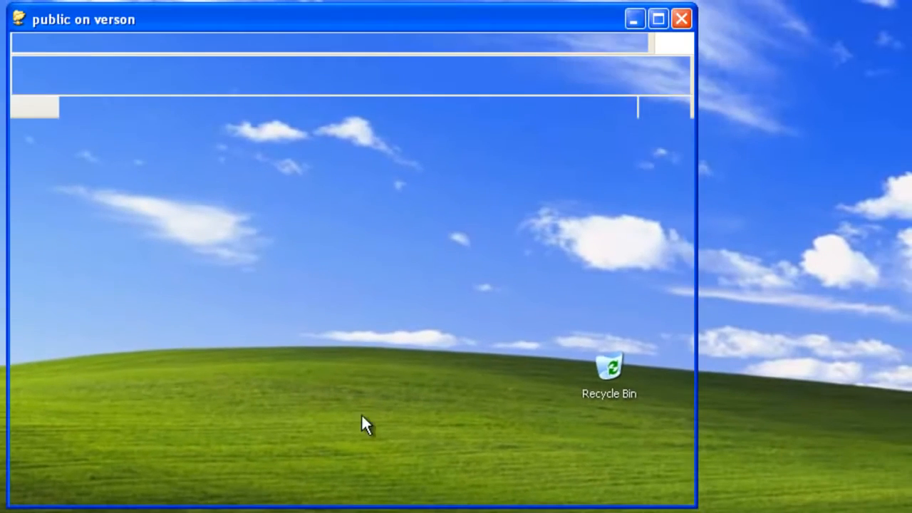
Map \\verson\public to drive Z: via Map Network Drive, then close the Z: window.
{"action": "left_click", "coordinate": [198, 43]}
{"action": "left_click", "coordinate": [213, 61]}
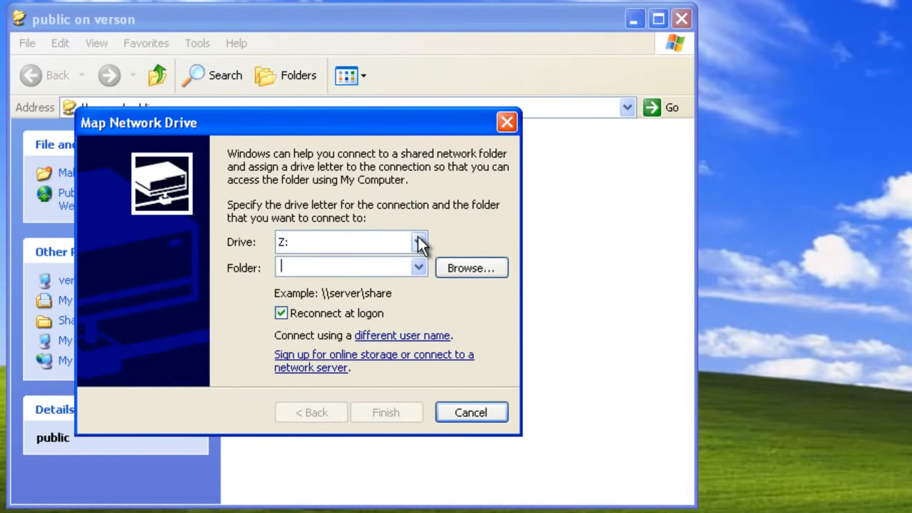
{"action": "type", "text": "\\\\verso"}
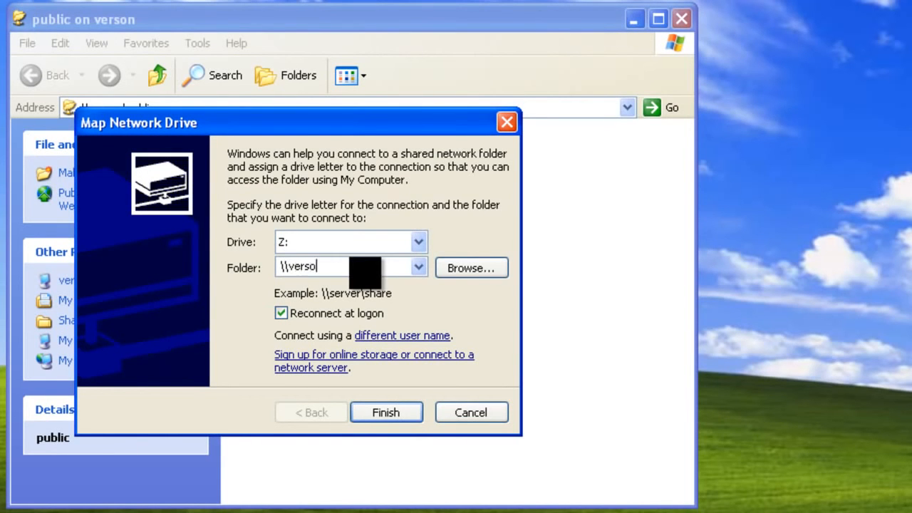
{"action": "type", "text": "n\\public"}
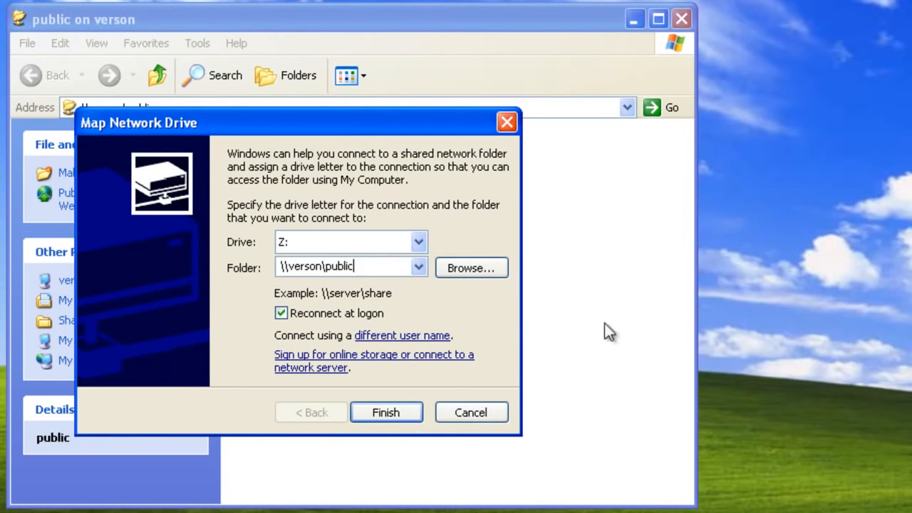
{"action": "left_click", "coordinate": [396, 412]}
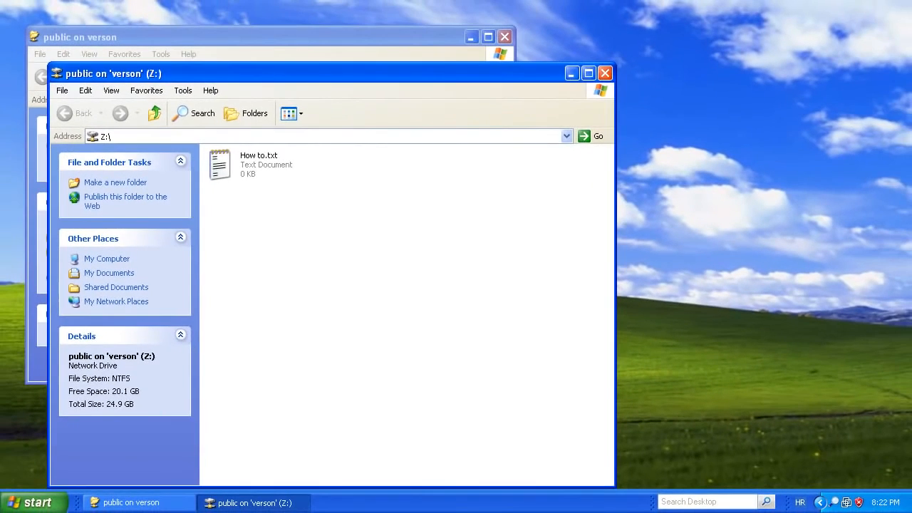
{"action": "left_click", "coordinate": [605, 73]}
Close the public on verson window and browse via Control Panel to workgroup computers, opening Verson.
{"action": "left_click", "coordinate": [504, 36]}
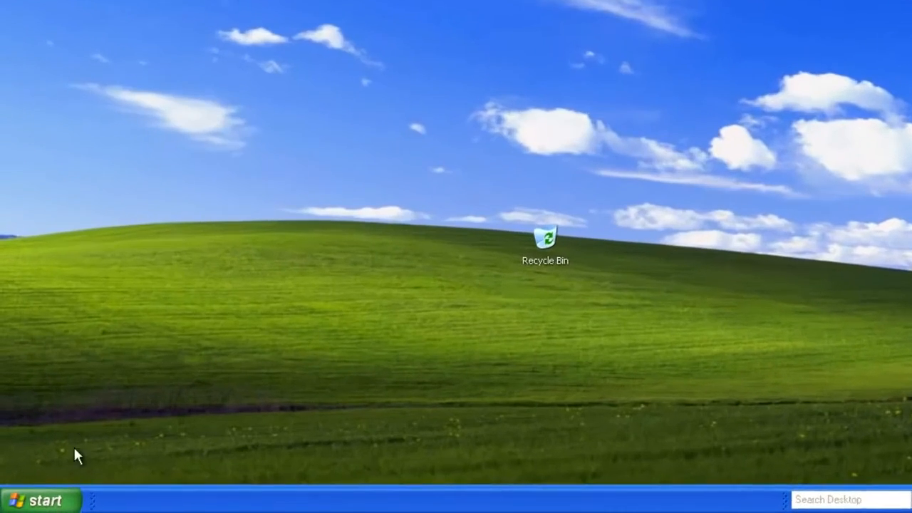
{"action": "left_click", "coordinate": [39, 503]}
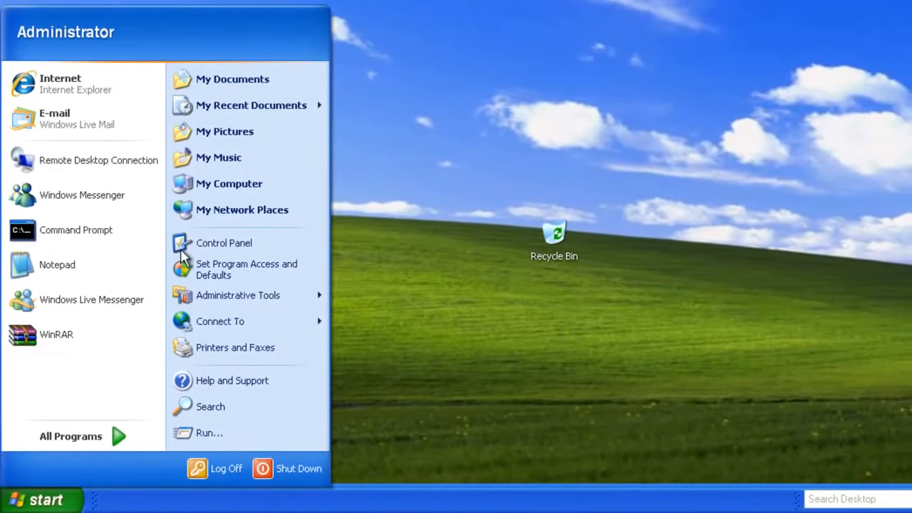
{"action": "left_click", "coordinate": [219, 242]}
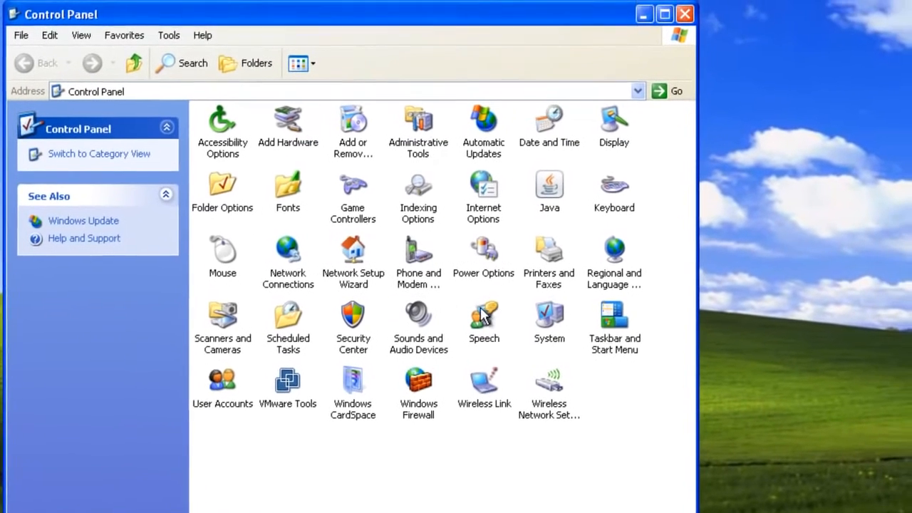
{"action": "double_click", "coordinate": [314, 220]}
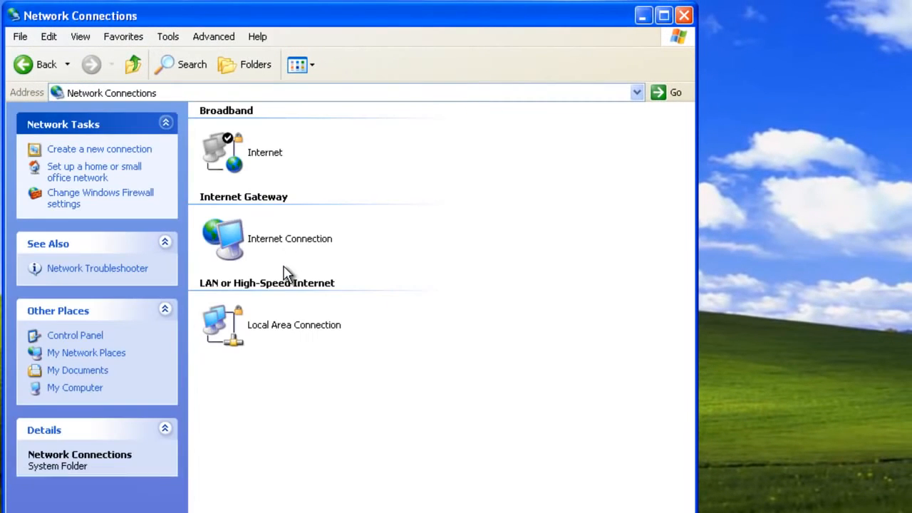
{"action": "left_click", "coordinate": [95, 354]}
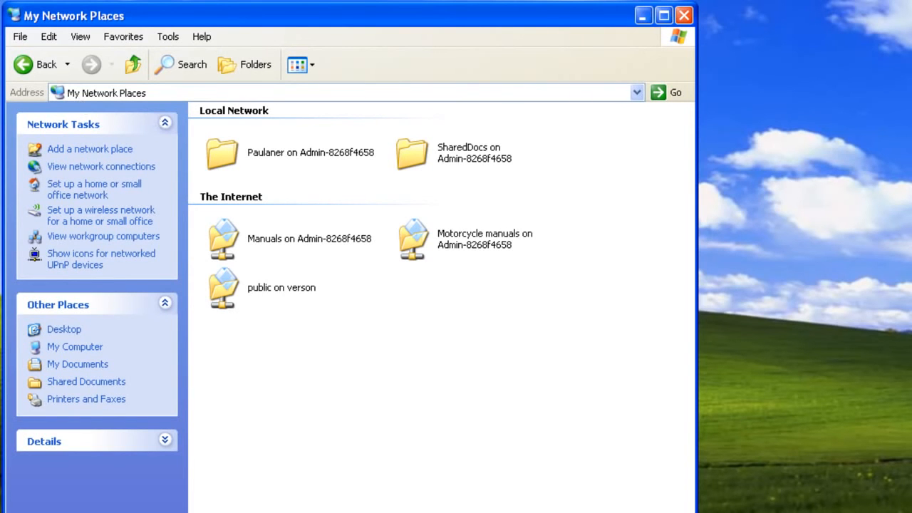
{"action": "left_click", "coordinate": [79, 236]}
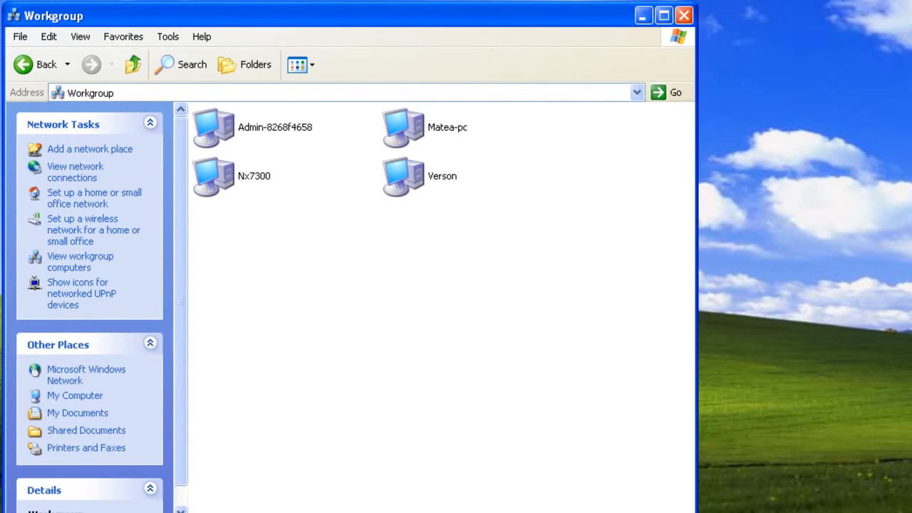
{"action": "left_click", "coordinate": [409, 181]}
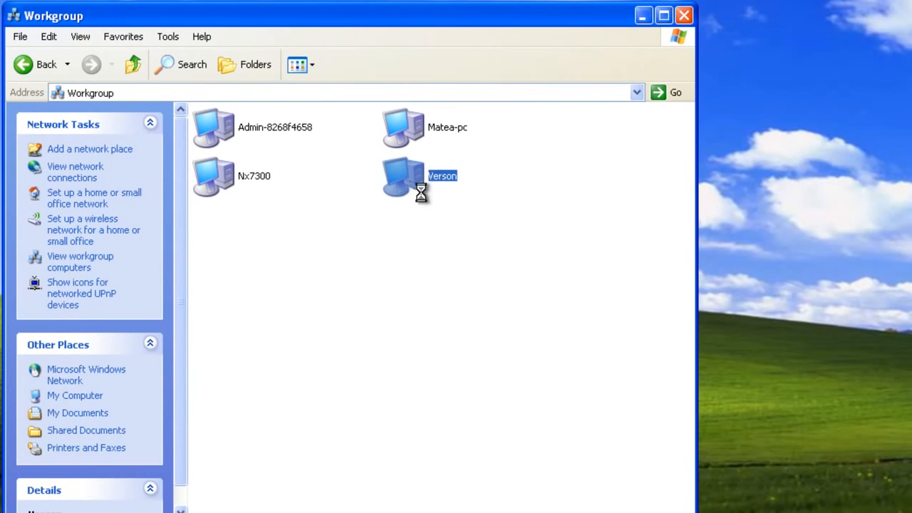
Start mapping Verson's Public share, connecting as a different user with that user's name and password.
{"action": "right_click", "coordinate": [259, 130]}
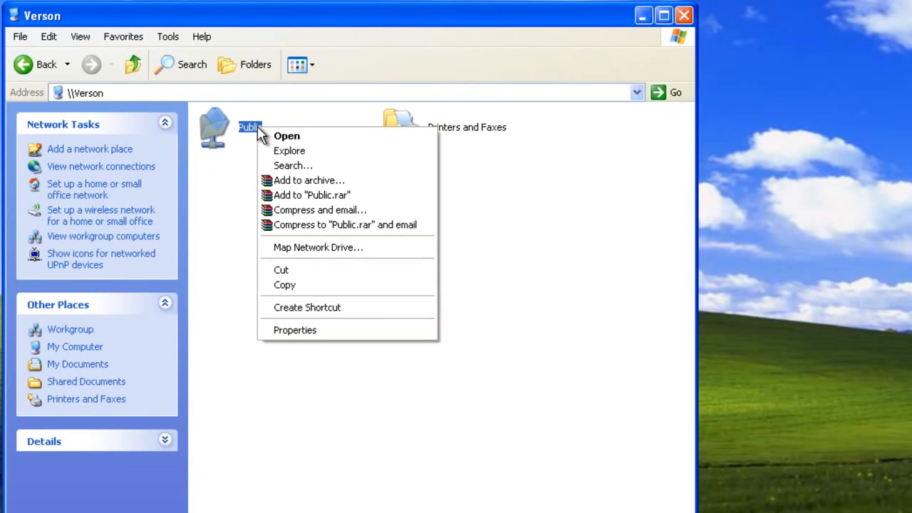
{"action": "left_click", "coordinate": [306, 250]}
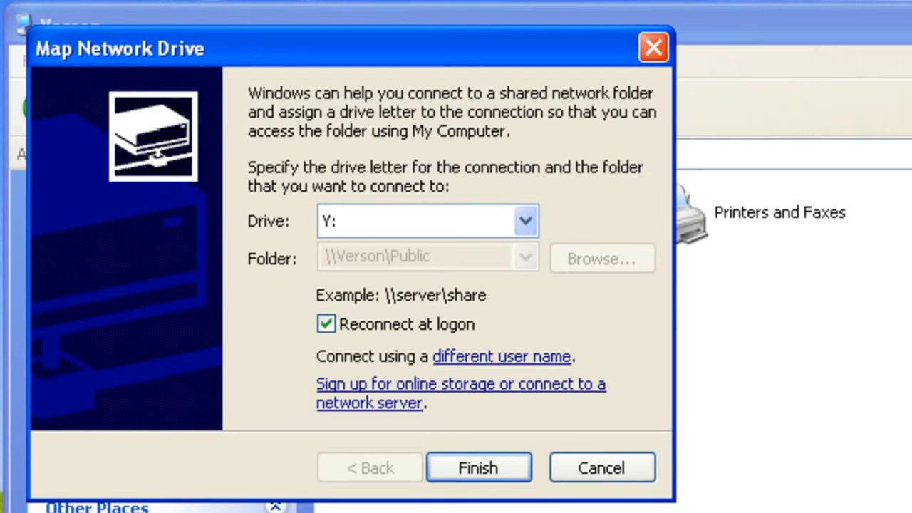
{"action": "left_click", "coordinate": [534, 356]}
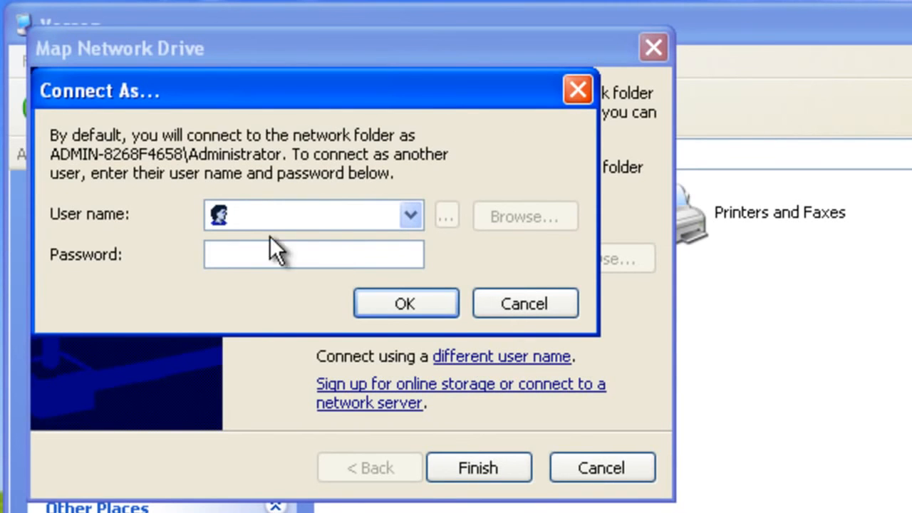
{"action": "key", "text": "Tab"}
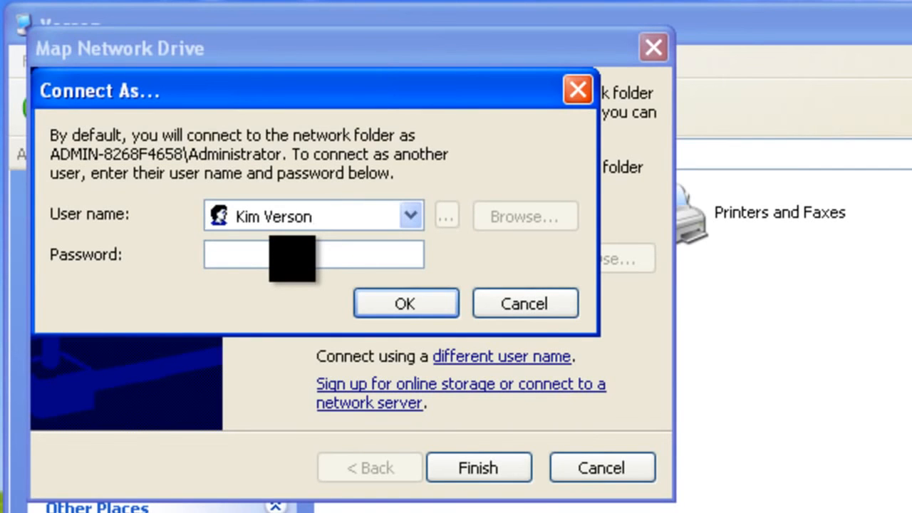
{"action": "type", "text": "•••••••"}
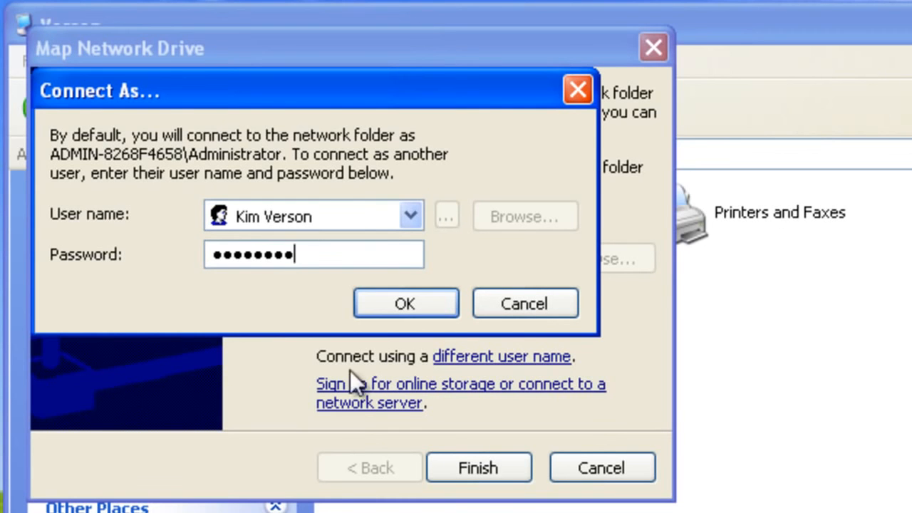
{"action": "left_click", "coordinate": [370, 305]}
Finish the mapping and dismiss the already-mapped and multiple-connections error messages.
{"action": "left_click", "coordinate": [462, 470]}
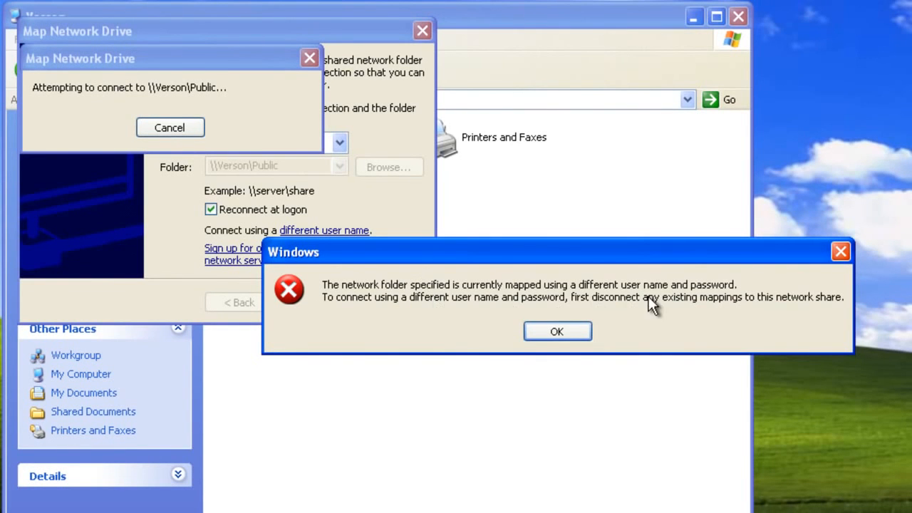
{"action": "left_click", "coordinate": [556, 331]}
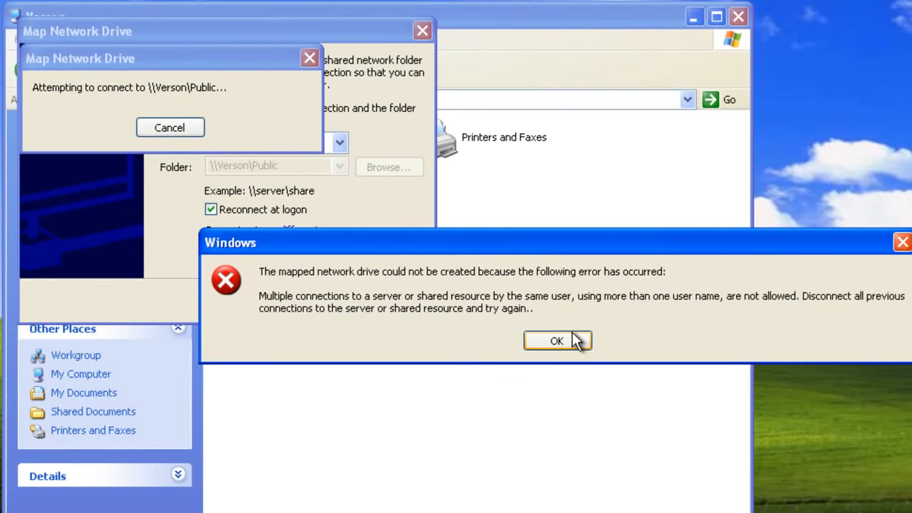
{"action": "left_click", "coordinate": [572, 340]}
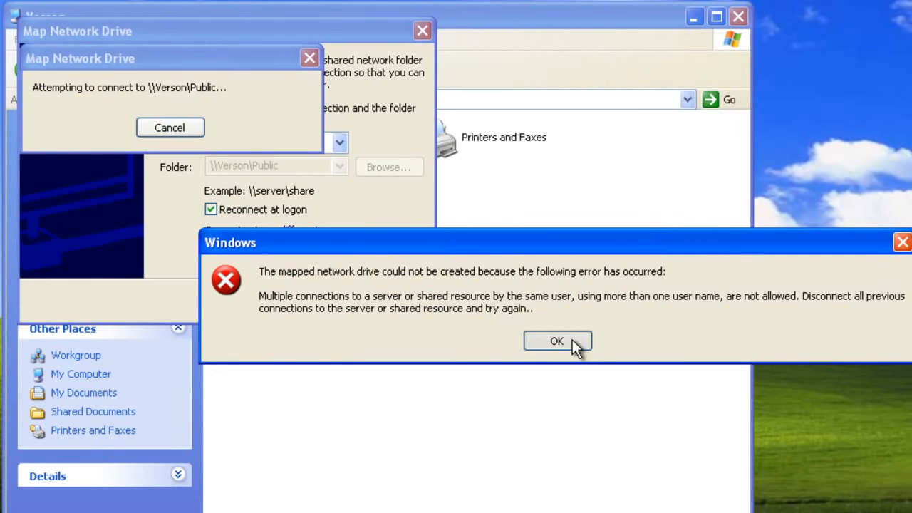
Cancel the Map Network Drive wizard, disconnect the public (Z:) drive in My Computer, and close it.
{"action": "left_click", "coordinate": [385, 305]}
{"action": "left_click", "coordinate": [44, 499]}
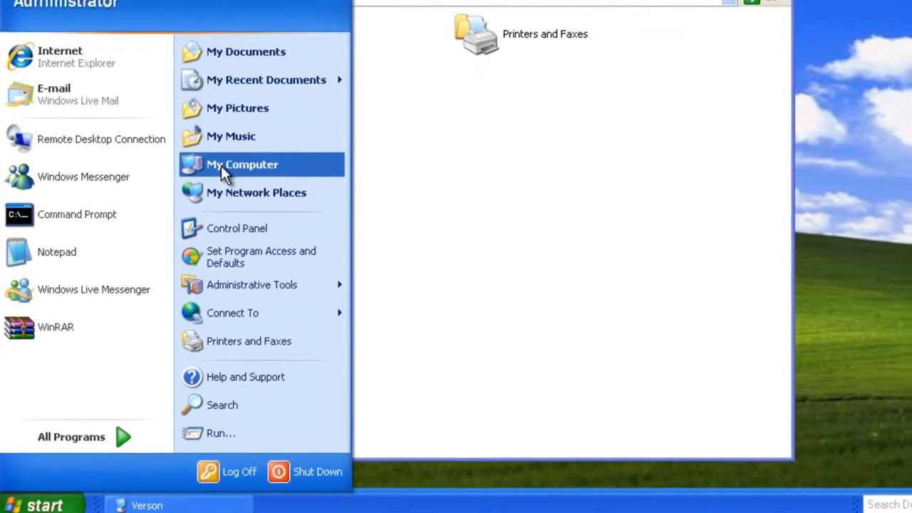
{"action": "left_click", "coordinate": [227, 162]}
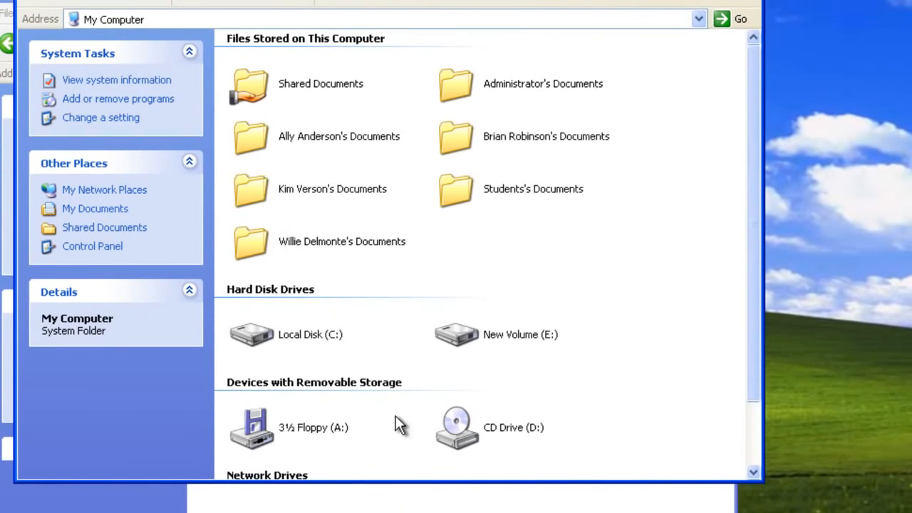
{"action": "scroll", "coordinate": [398, 420], "scroll_direction": "down", "scroll_amount": 3}
{"action": "right_click", "coordinate": [346, 433]}
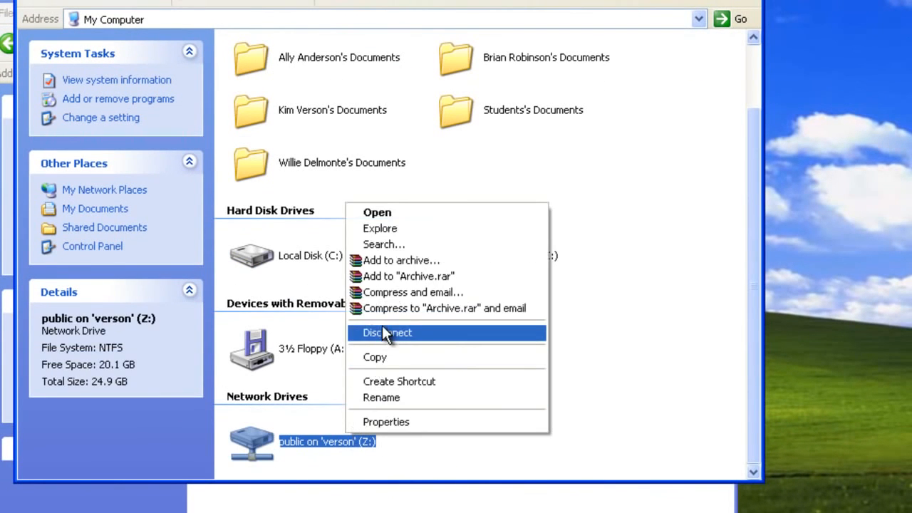
{"action": "left_click", "coordinate": [385, 332]}
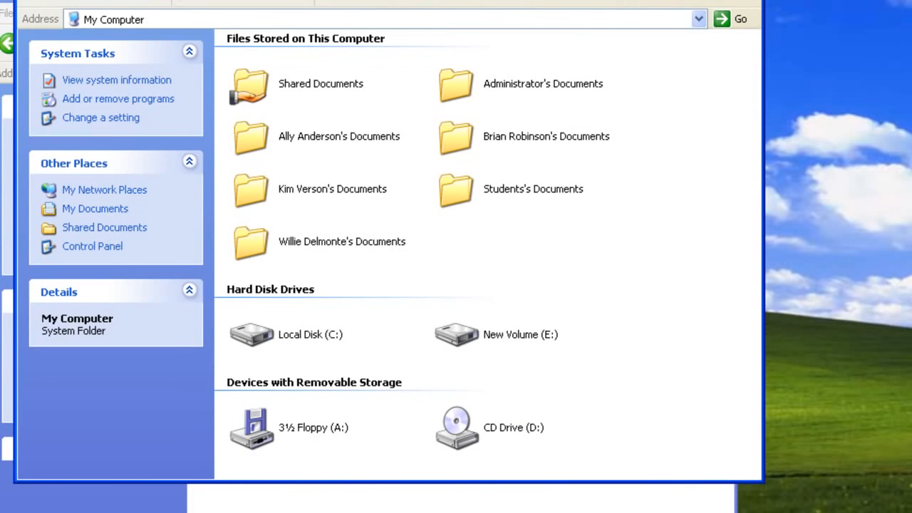
{"action": "left_click", "coordinate": [749, 1]}
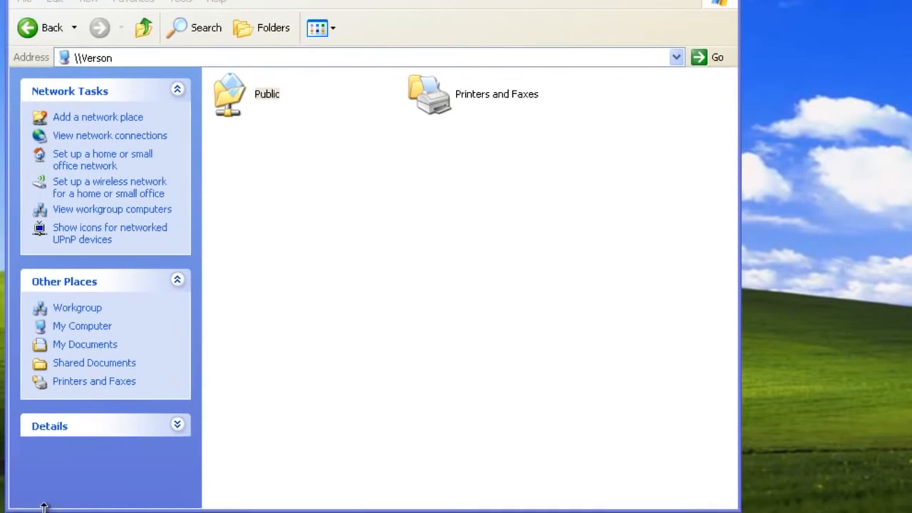
Dismiss the Start menu and close the Verson folder window with Alt+F4.
{"action": "left_click", "coordinate": [57, 502]}
{"action": "right_click", "coordinate": [255, 182]}
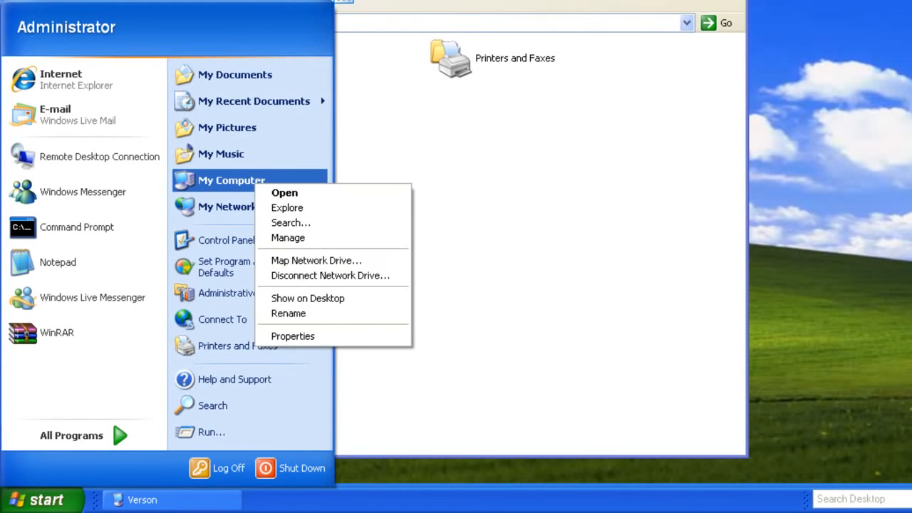
{"action": "left_click", "coordinate": [438, 364]}
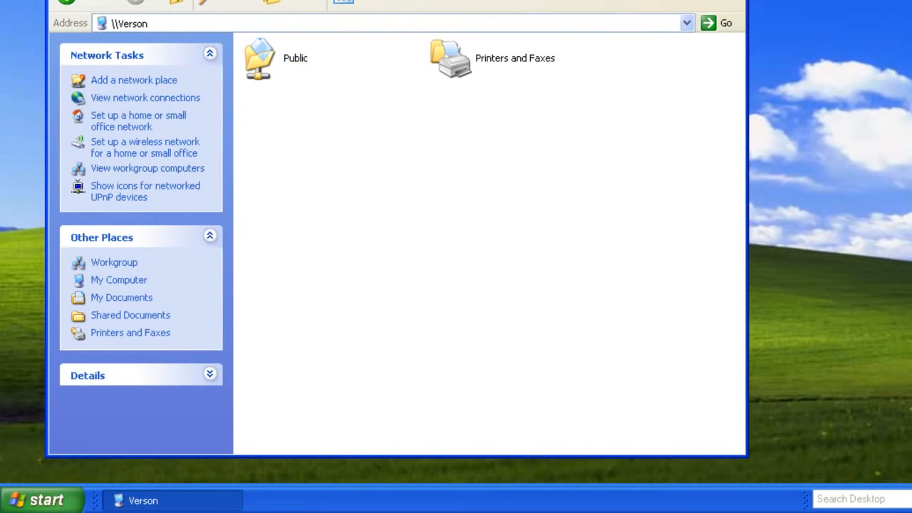
{"action": "key", "text": "alt+F4"}
{"action": "left_click", "coordinate": [72, 500]}
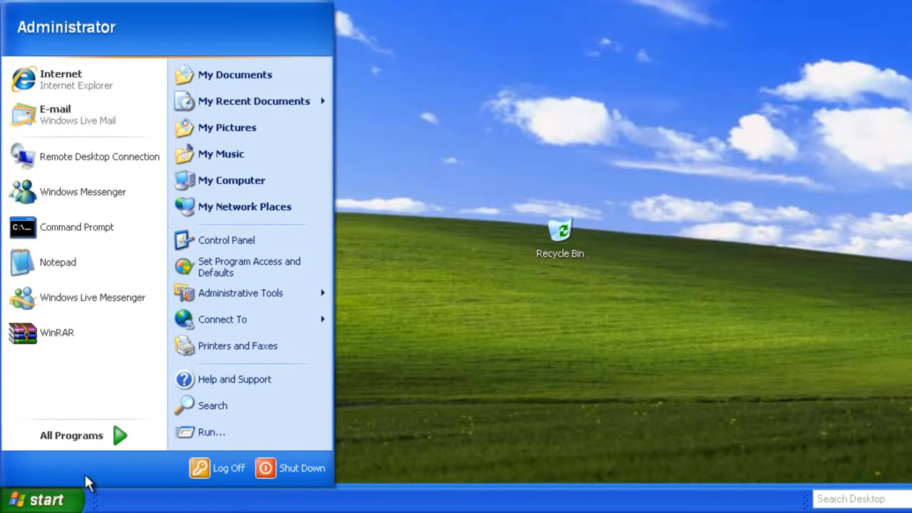
Open the share Permissions for the Manuals folder on New Volume (E:), shared as Motorcycle manuals.
{"action": "left_click", "coordinate": [230, 181]}
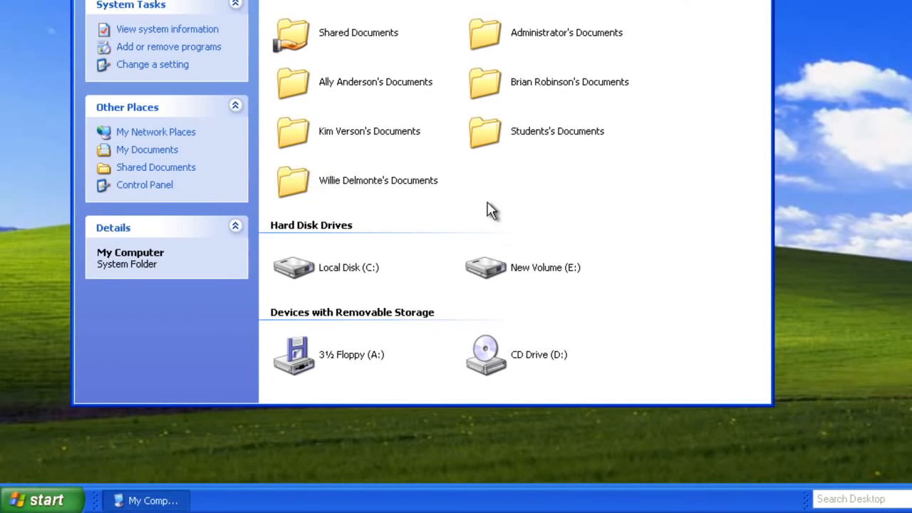
{"action": "double_click", "coordinate": [550, 270]}
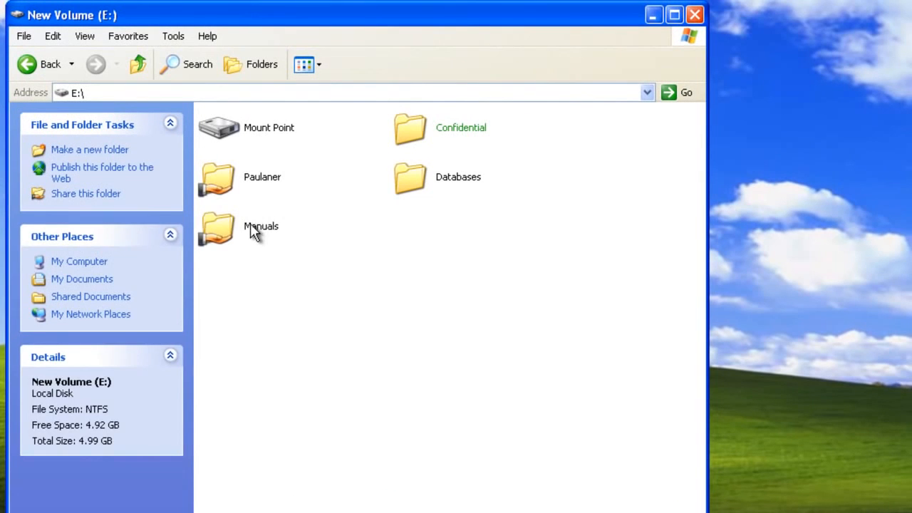
{"action": "right_click", "coordinate": [265, 197]}
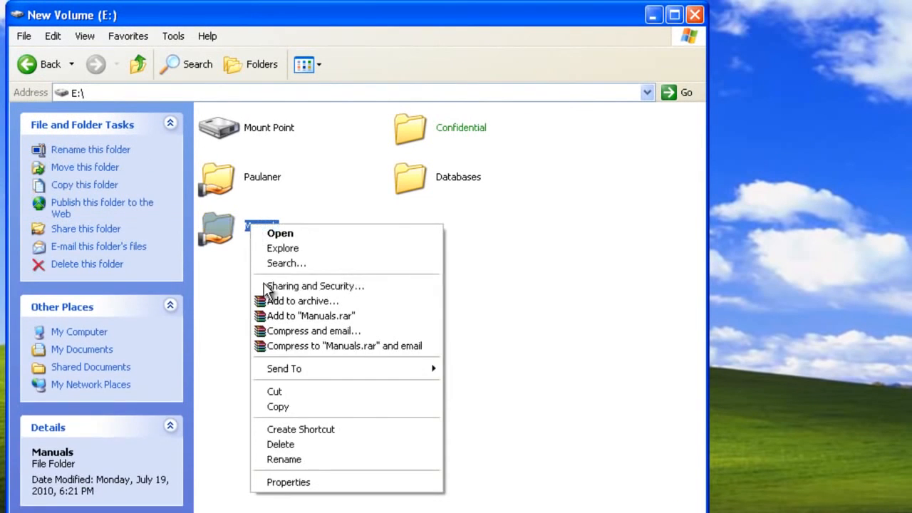
{"action": "left_click", "coordinate": [306, 483]}
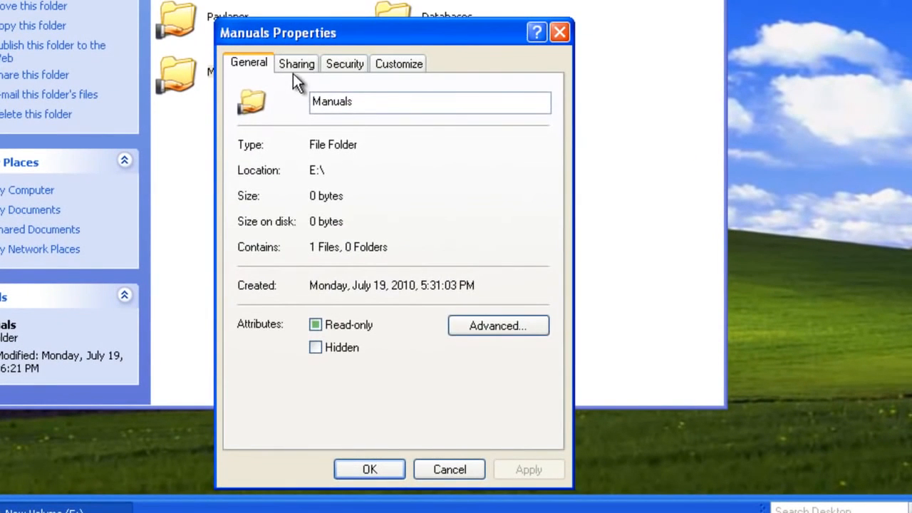
{"action": "left_click", "coordinate": [324, 218]}
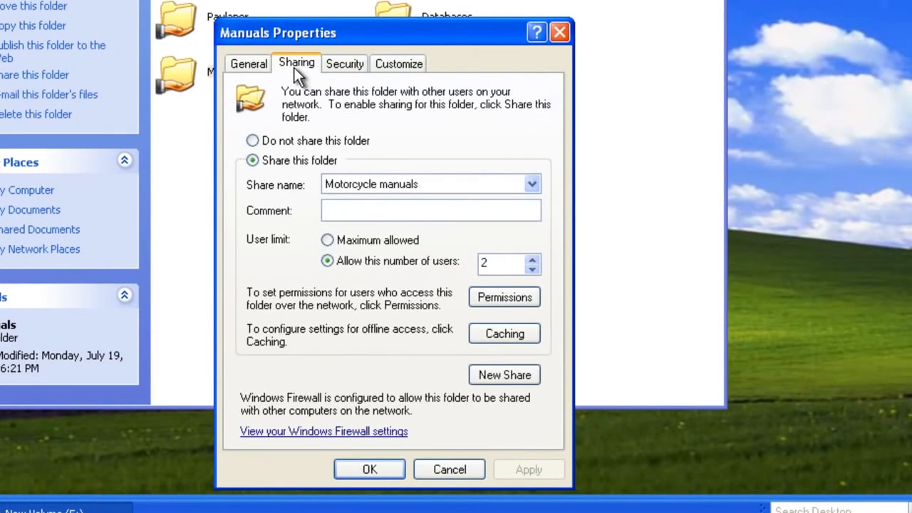
{"action": "left_click", "coordinate": [502, 296]}
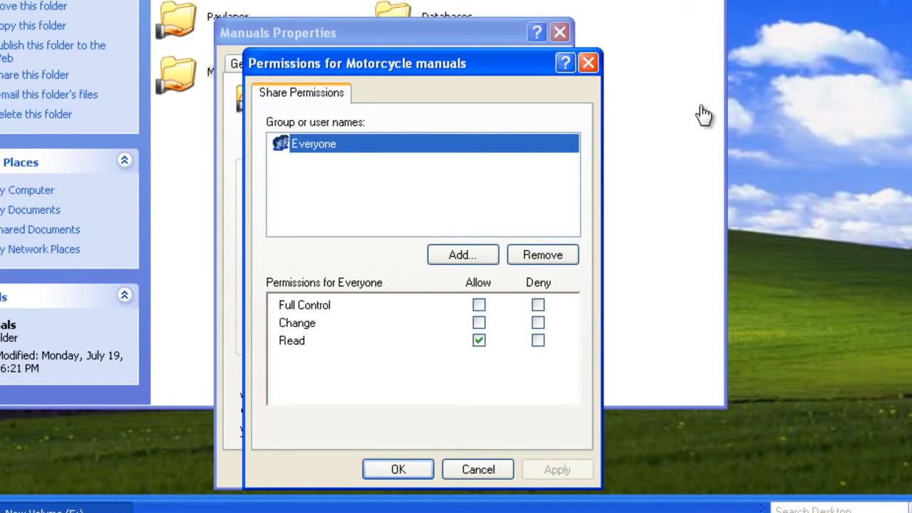
Add the Accounting group to the Motorcycle manuals share with Allow Full Control, and apply it.
{"action": "left_click", "coordinate": [475, 254]}
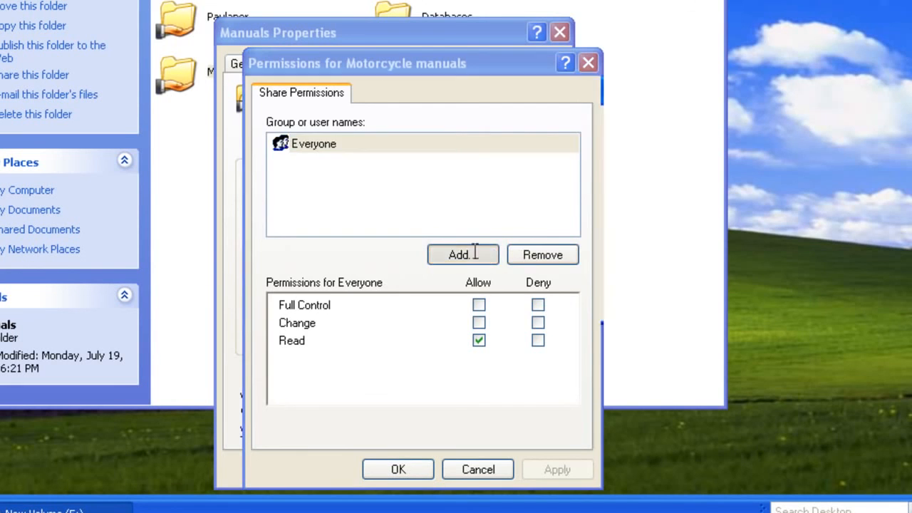
{"action": "type", "text": "Ac"}
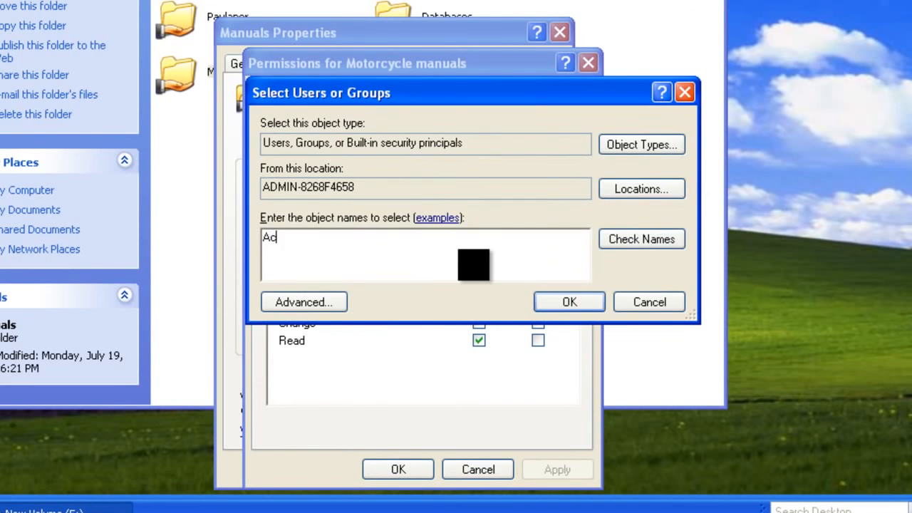
{"action": "type", "text": "counting"}
{"action": "left_click", "coordinate": [646, 237]}
{"action": "left_click", "coordinate": [573, 295]}
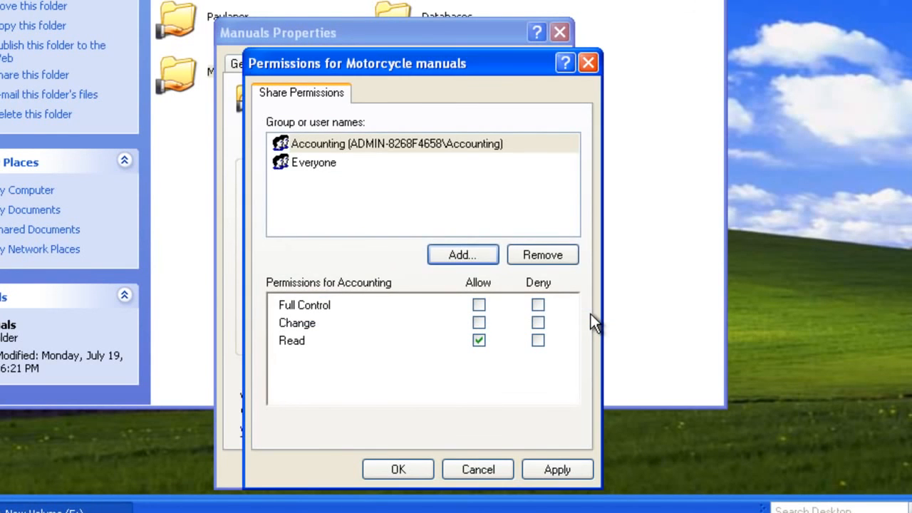
{"action": "left_click", "coordinate": [481, 309]}
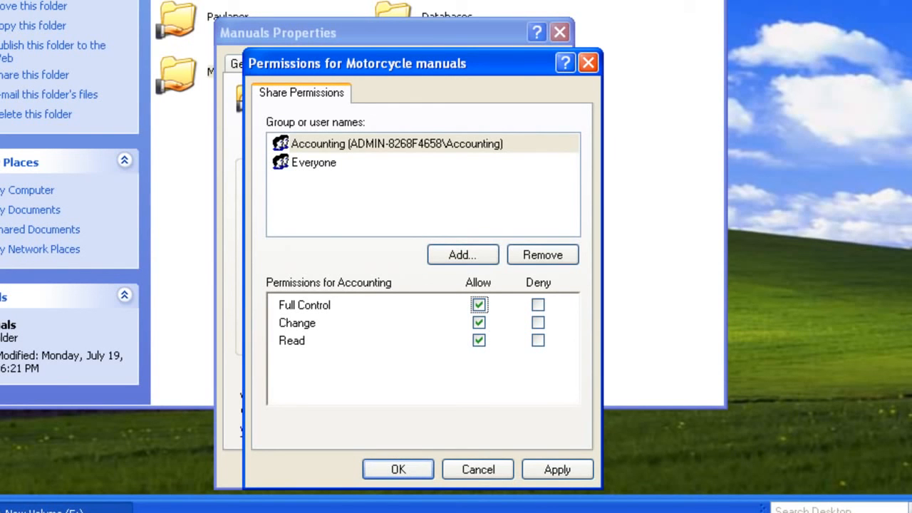
{"action": "left_click", "coordinate": [539, 473]}
{"action": "left_click", "coordinate": [415, 467]}
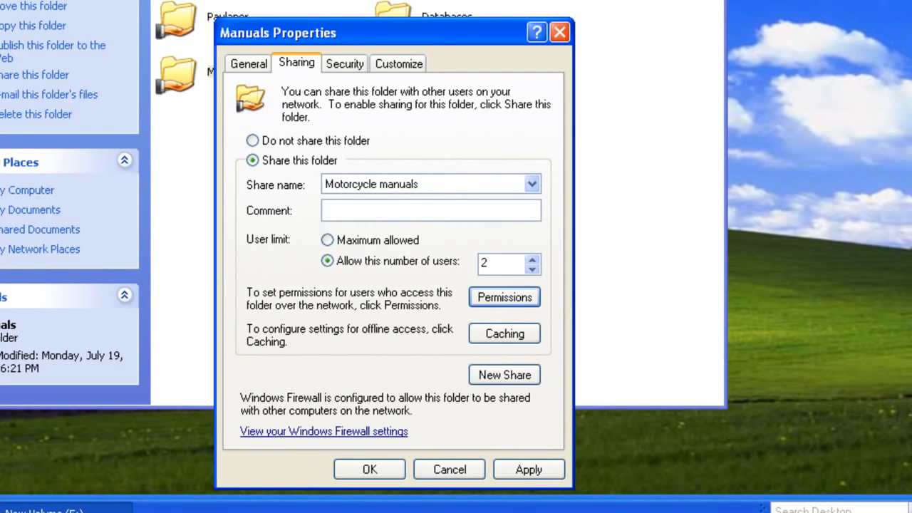
Review the Manuals folder's Security tab, then close its properties and the drive E: window.
{"action": "left_click", "coordinate": [344, 64]}
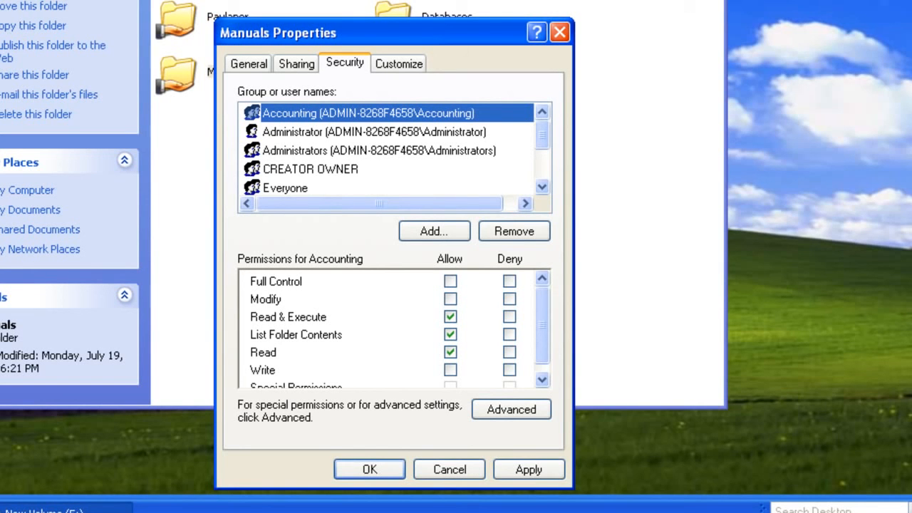
{"action": "left_click", "coordinate": [370, 470]}
{"action": "left_click", "coordinate": [613, 12]}
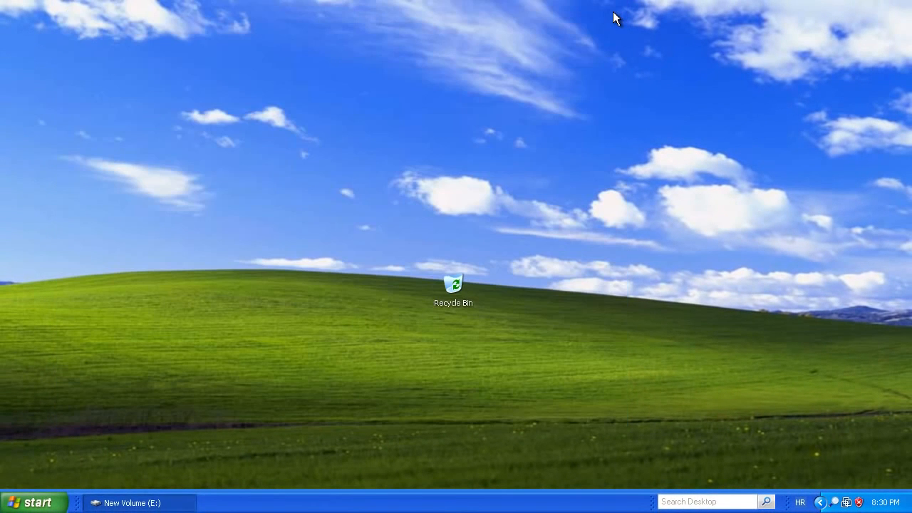